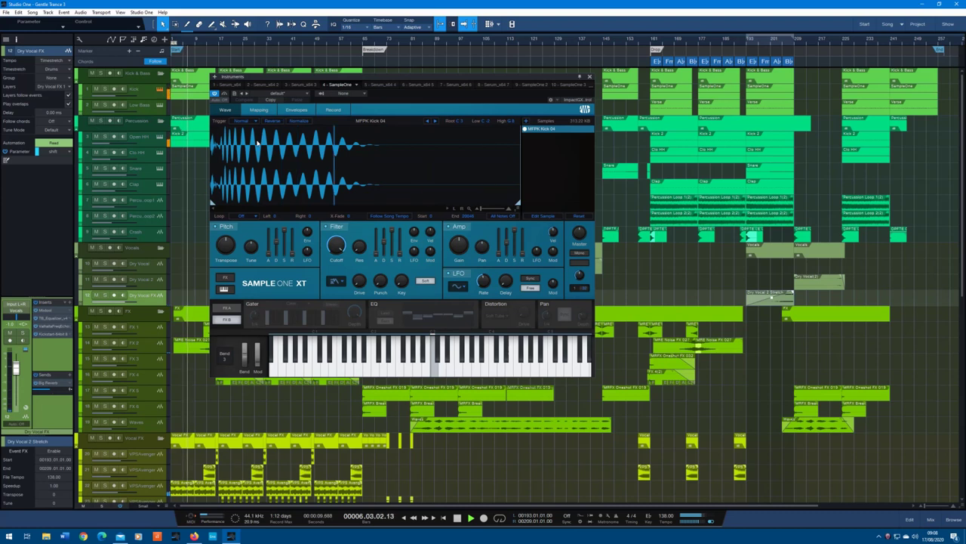
Step: Close the kick sampler, then open the Open HH track's Sample One instrument, view its sample and close it
{"action": "left_click", "coordinate": [591, 78]}
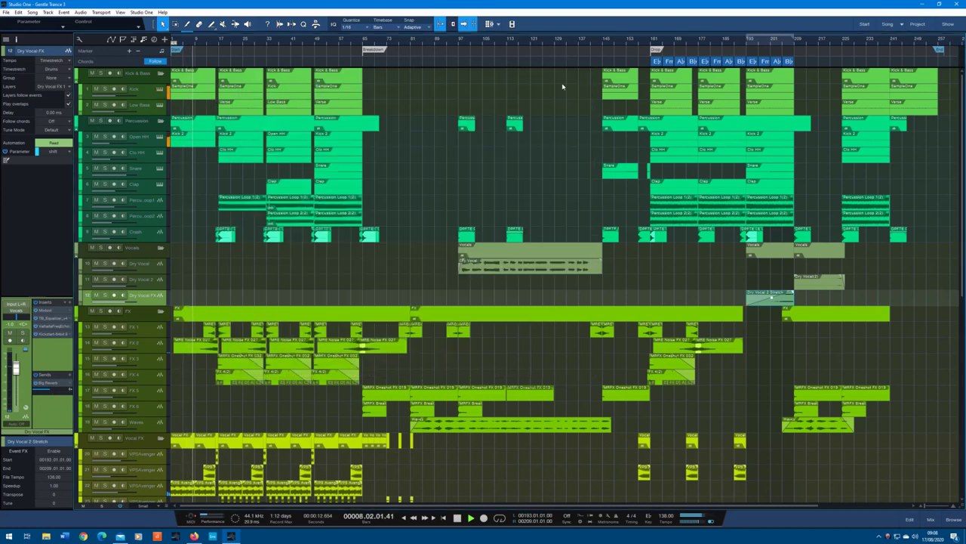
{"action": "left_click", "coordinate": [83, 147]}
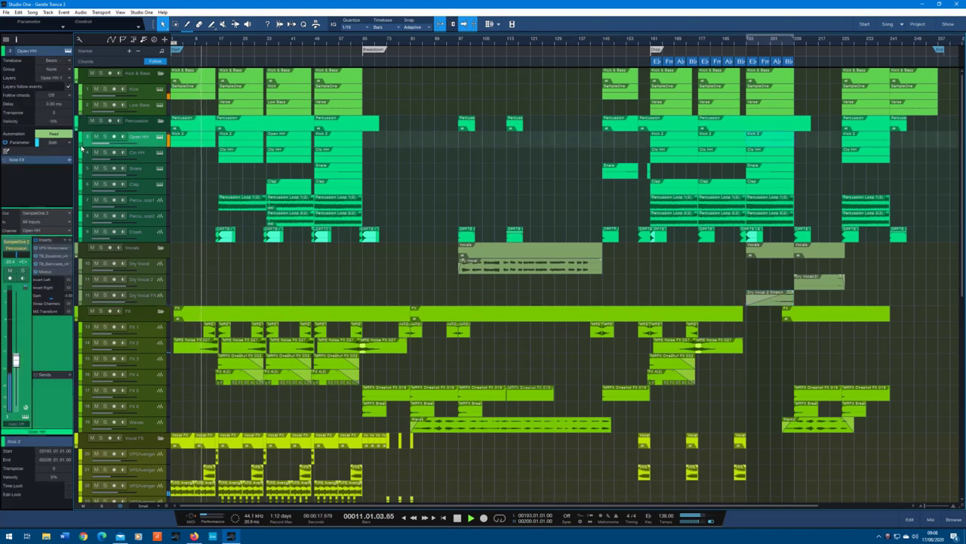
{"action": "left_click", "coordinate": [160, 137]}
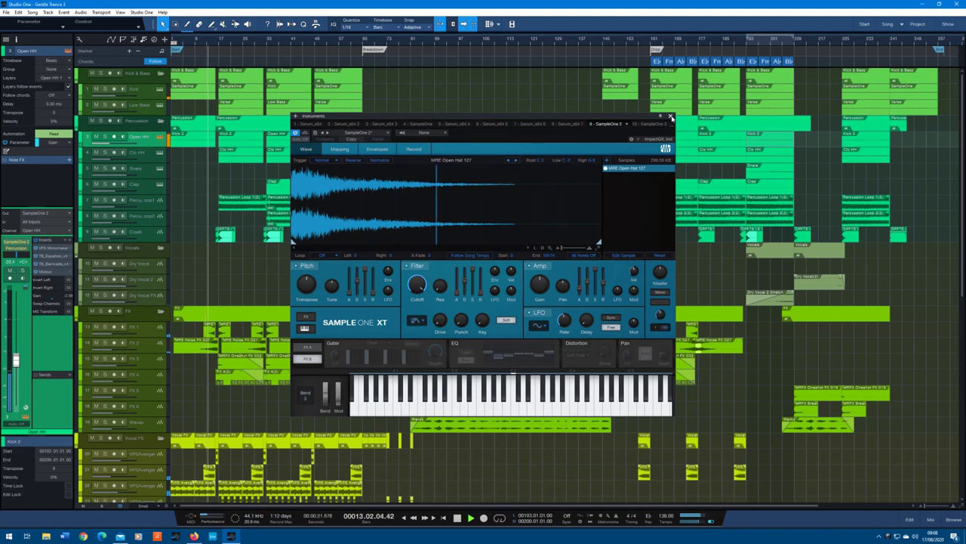
{"action": "left_click", "coordinate": [670, 115]}
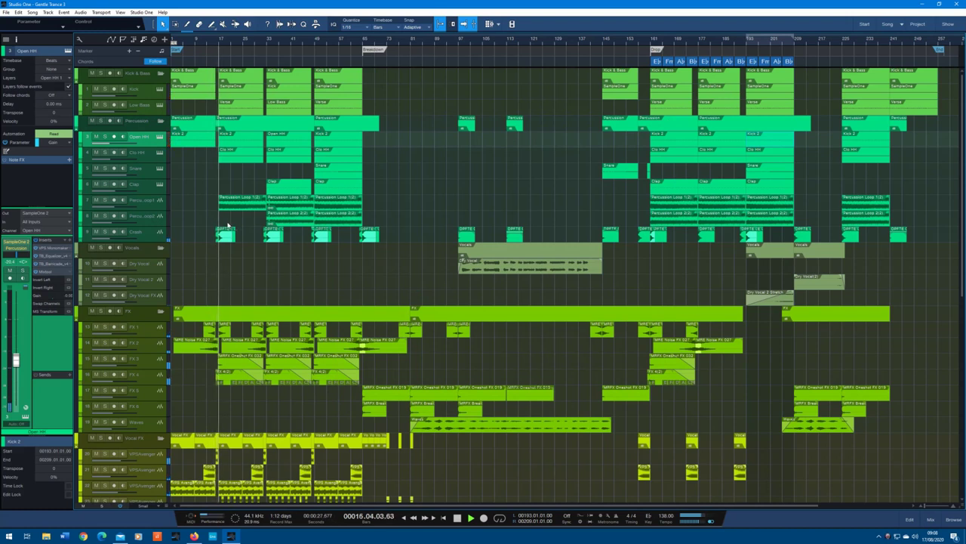
Step: Open the Serum instrument of the Mid Bass track to examine its patch, and close it
{"action": "scroll", "coordinate": [226, 224], "scroll_direction": "down", "scroll_amount": 8}
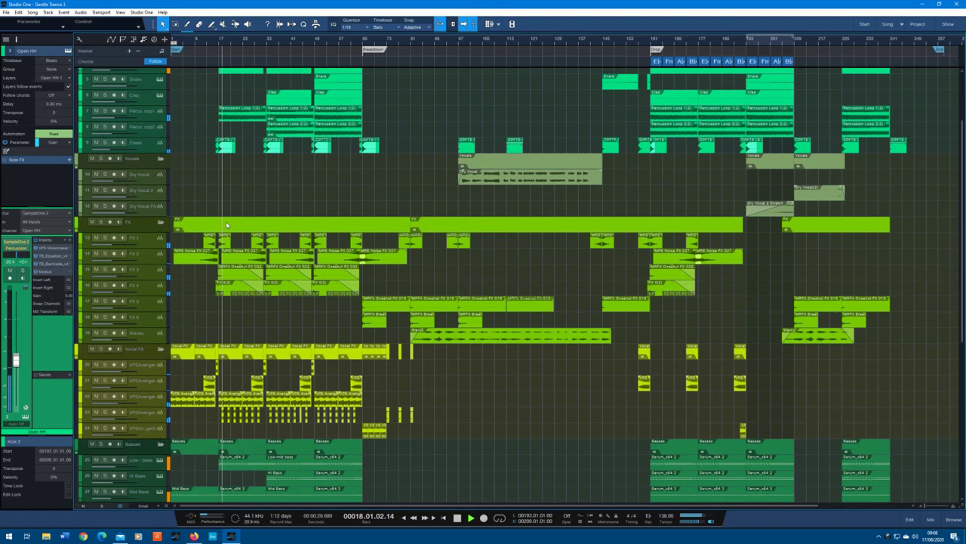
{"action": "scroll", "coordinate": [226, 224], "scroll_direction": "down", "scroll_amount": 3}
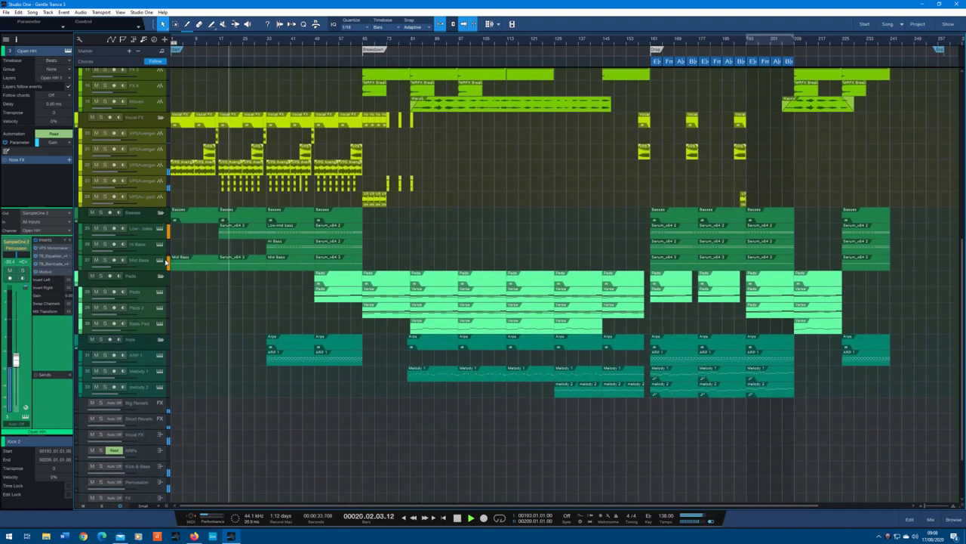
{"action": "key", "text": "F11"}
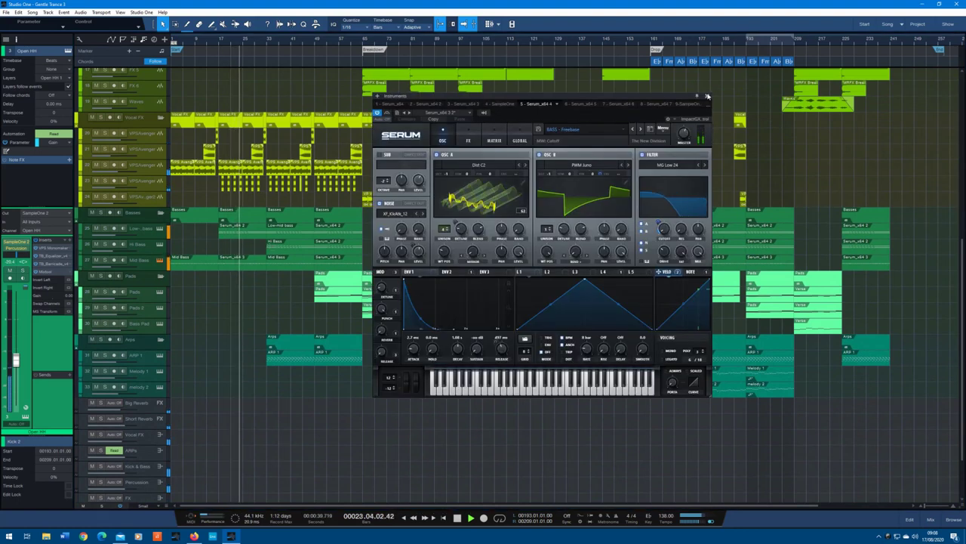
{"action": "left_click", "coordinate": [705, 96]}
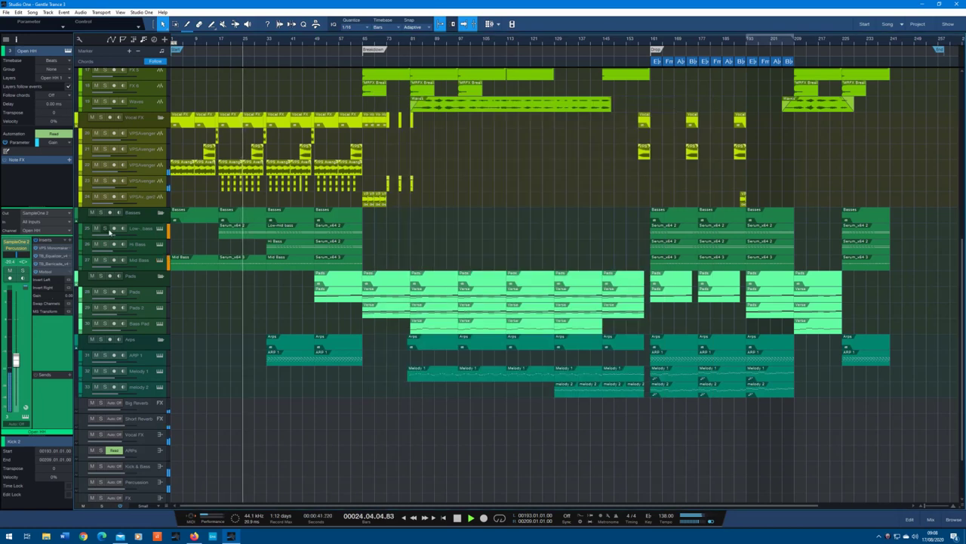
Step: Examine the Low-mid bass track's Serum patch and the notes of its clip starting at bar 17, closing both views
{"action": "left_click", "coordinate": [160, 230]}
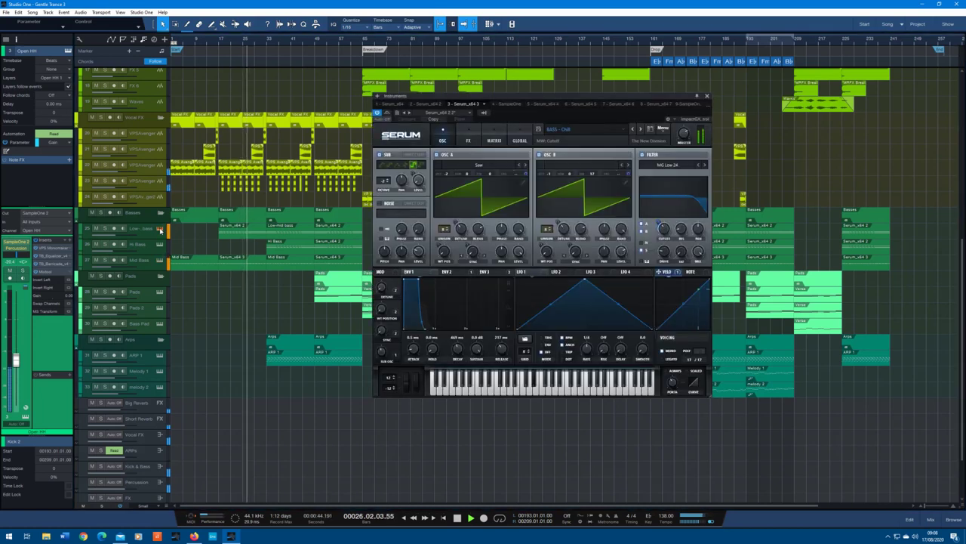
{"action": "left_click", "coordinate": [706, 96]}
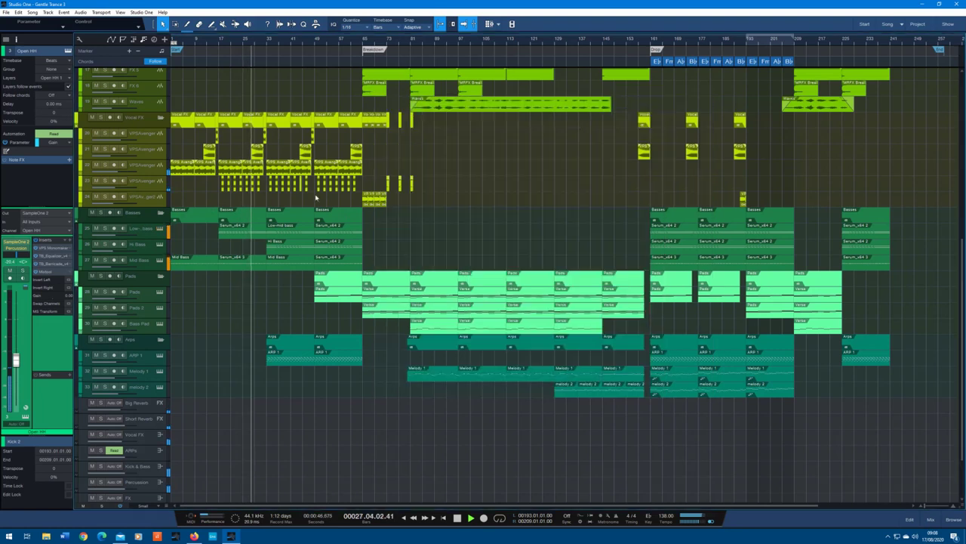
{"action": "double_click", "coordinate": [253, 229]}
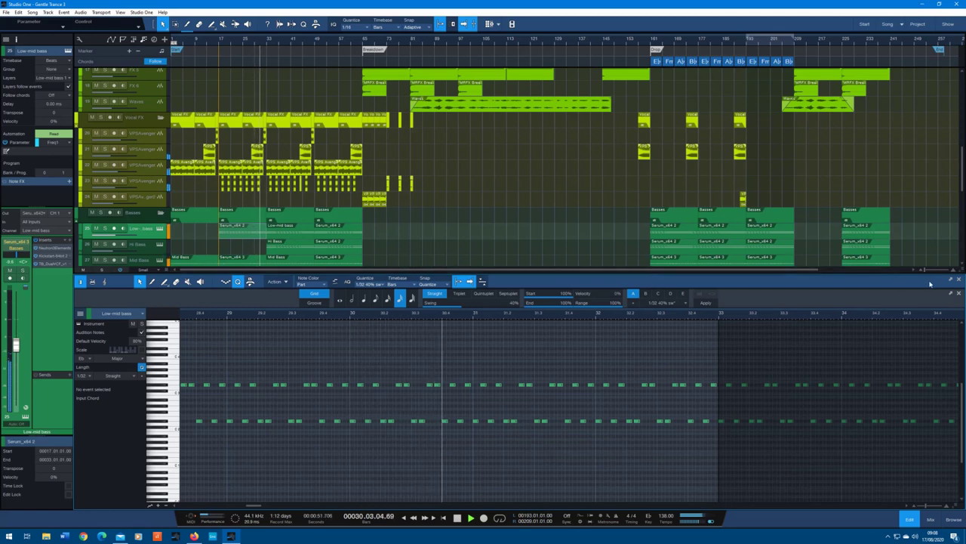
{"action": "left_click", "coordinate": [959, 279]}
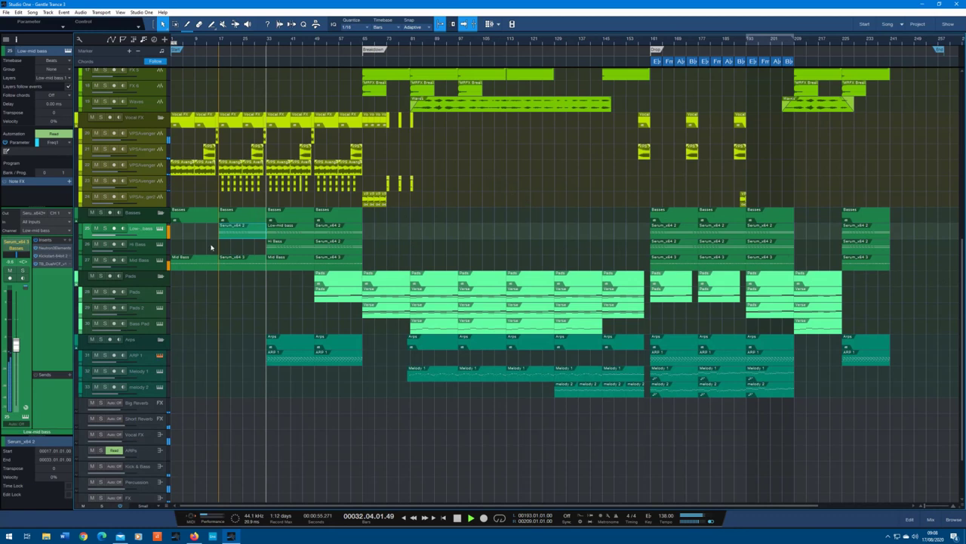
Step: Examine the ARP 1 track's Serum patch and the notes of its first clip, closing both views
{"action": "key", "text": "F11"}
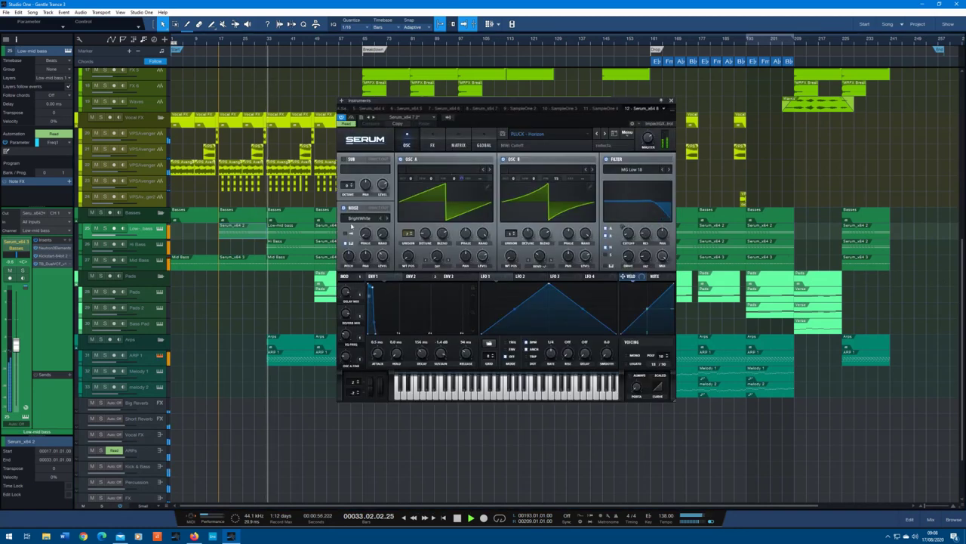
{"action": "left_click", "coordinate": [671, 100]}
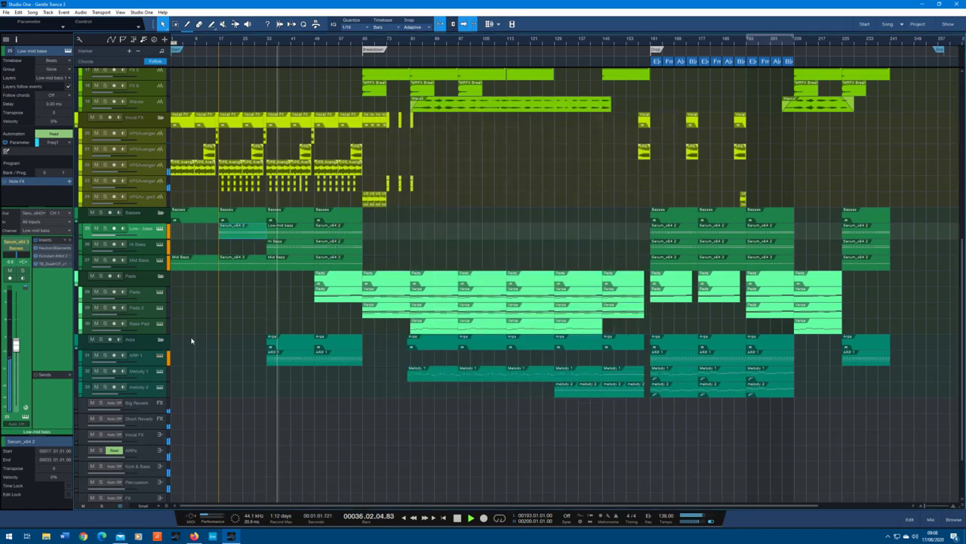
{"action": "double_click", "coordinate": [287, 356]}
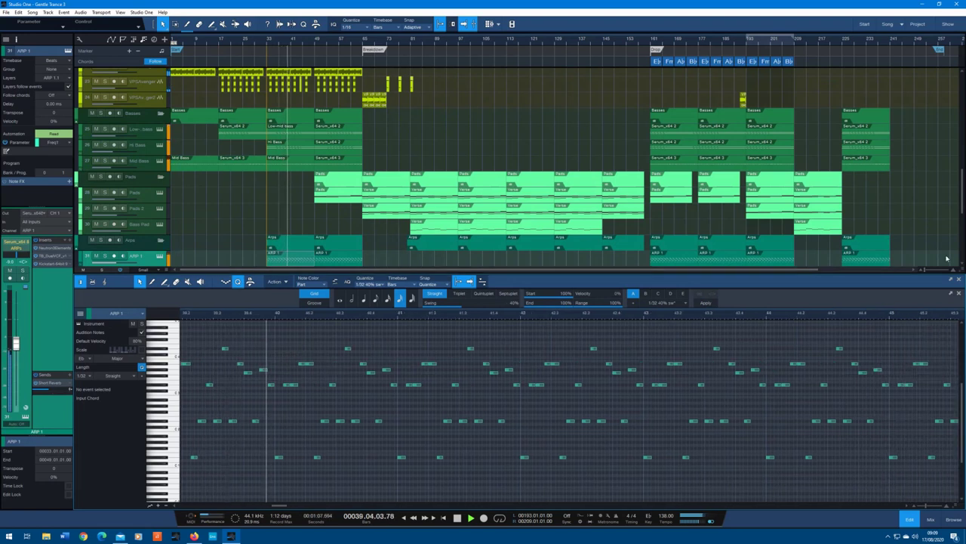
{"action": "left_click", "coordinate": [960, 280]}
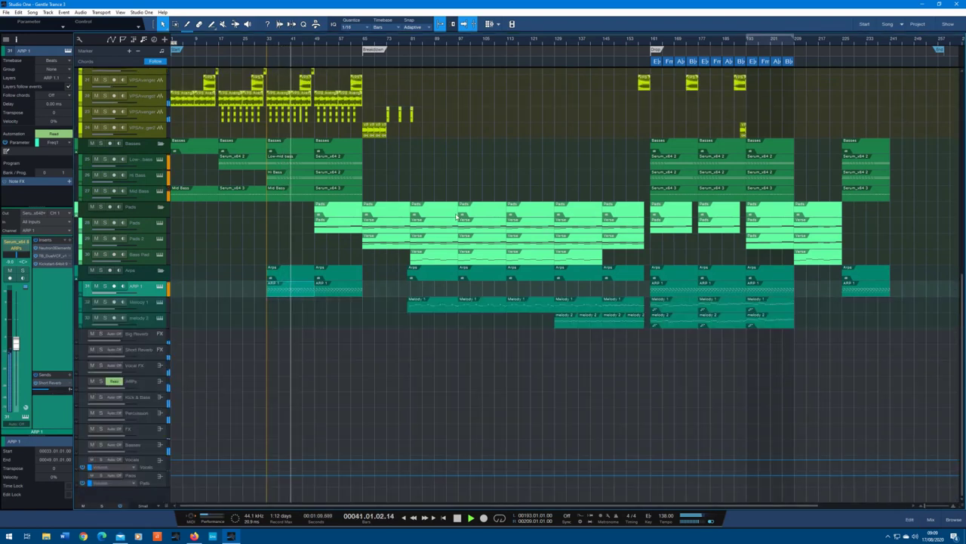
Step: Show the mixer console and bring the first channels, starting with Kick, into view
{"action": "scroll", "coordinate": [456, 217], "scroll_direction": "up", "scroll_amount": 6}
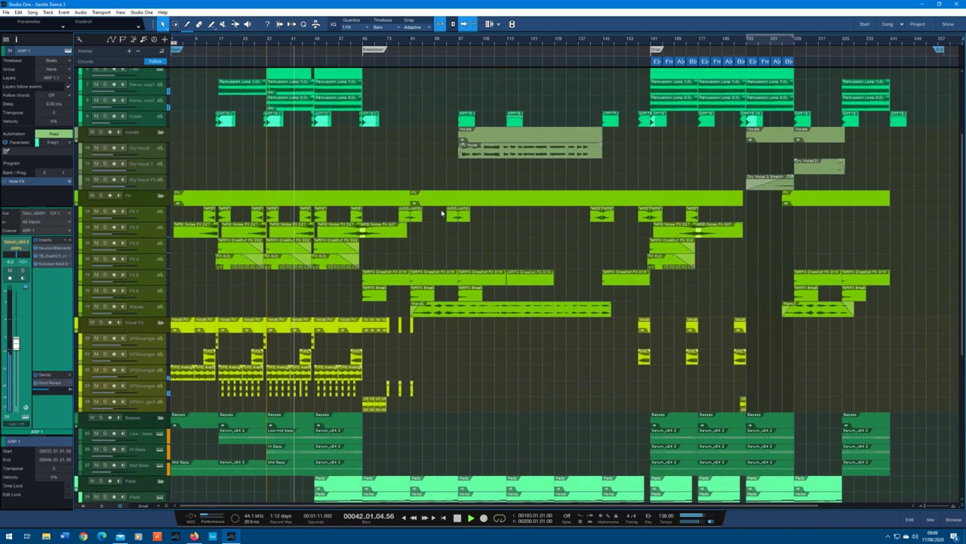
{"action": "scroll", "coordinate": [442, 213], "scroll_direction": "up", "scroll_amount": 3}
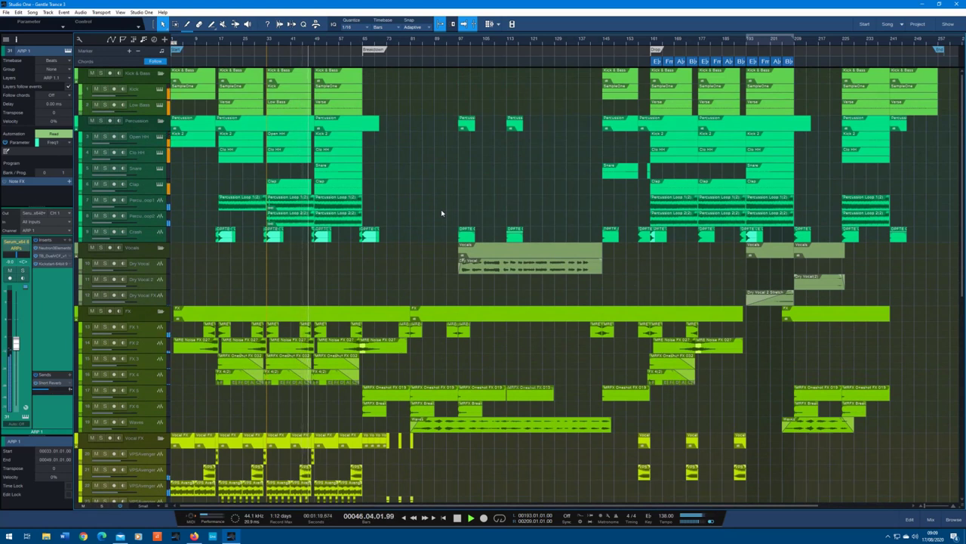
{"action": "key", "text": "F3"}
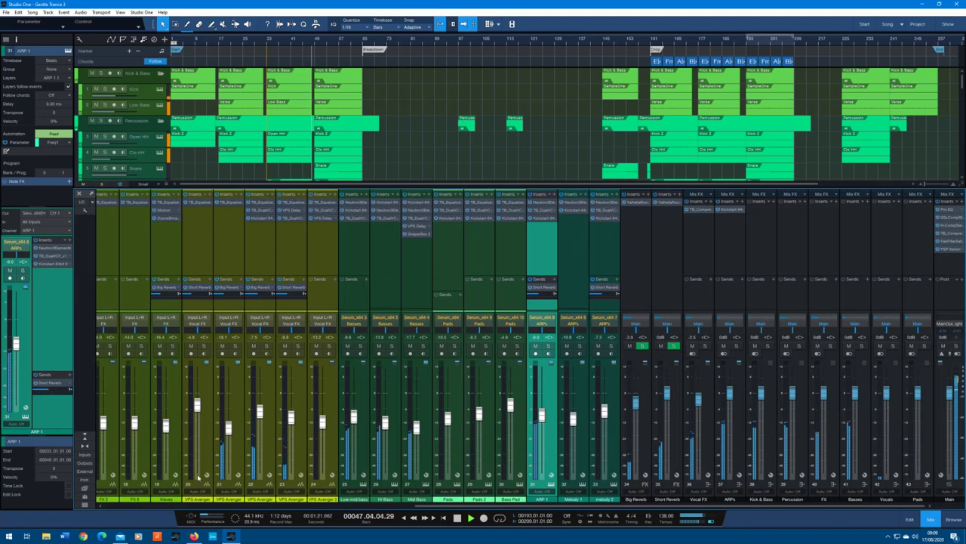
{"action": "left_click_drag", "start_coordinate": [423, 507], "coordinate": [126, 513]}
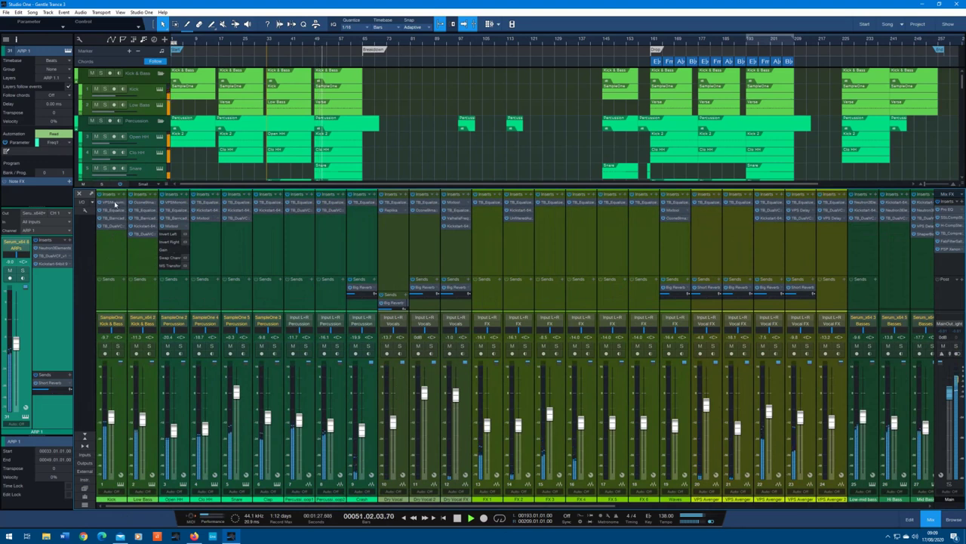
Step: Examine the Monomaker and Equalizer inserts on the Kick channel, closing each one
{"action": "left_click", "coordinate": [115, 204]}
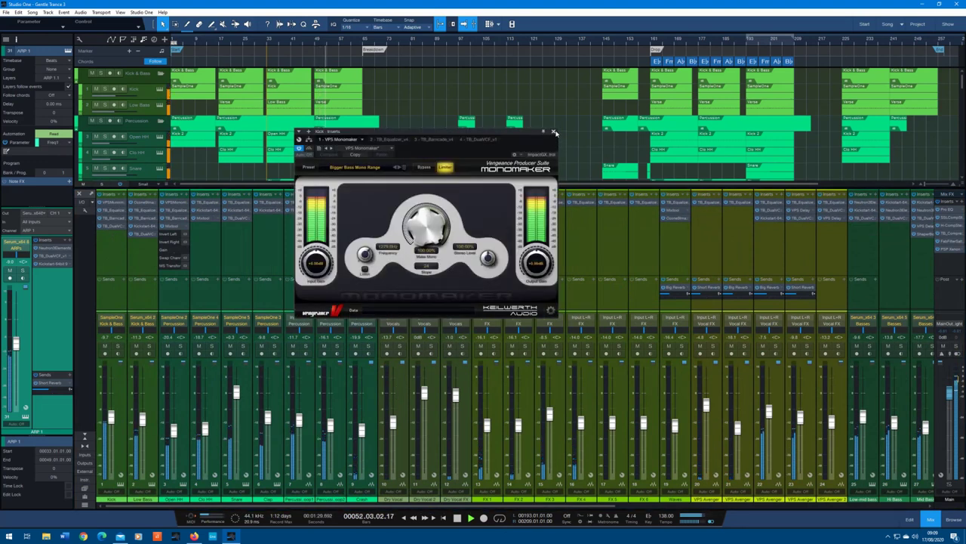
{"action": "left_click", "coordinate": [553, 132]}
{"action": "left_click", "coordinate": [117, 212]}
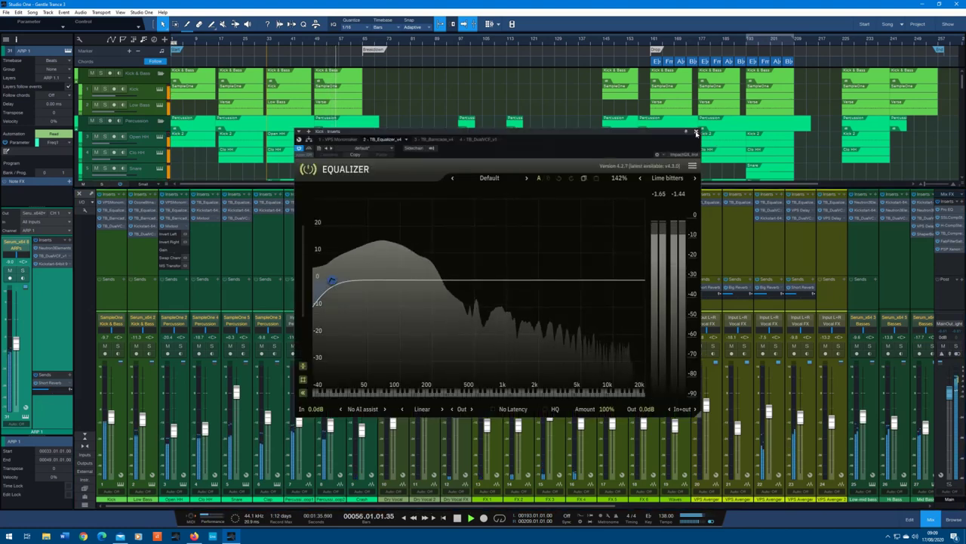
{"action": "left_click", "coordinate": [695, 134]}
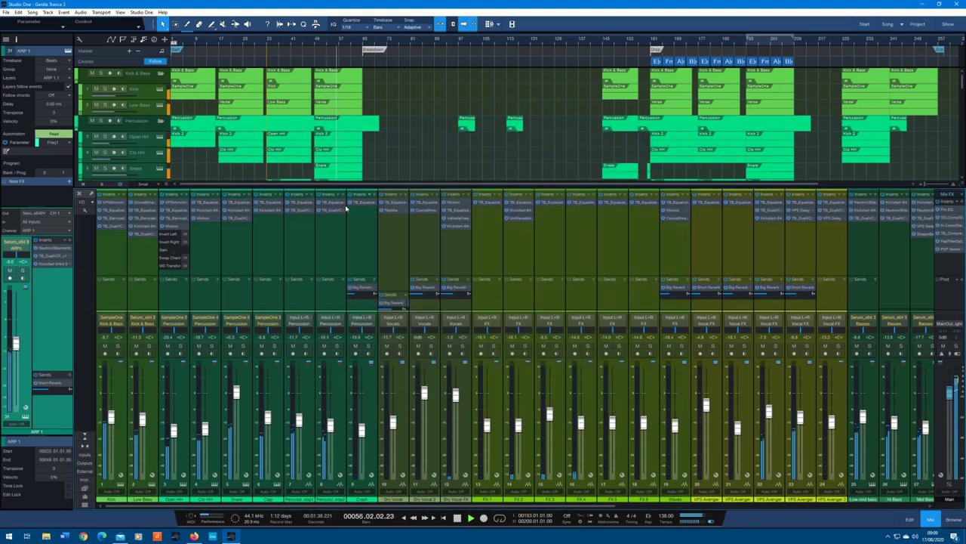
Step: Examine the Dual VCF insert on ARP 1 and the Barricade compressor insert on the Kick channel, closing each one
{"action": "left_click", "coordinate": [53, 258]}
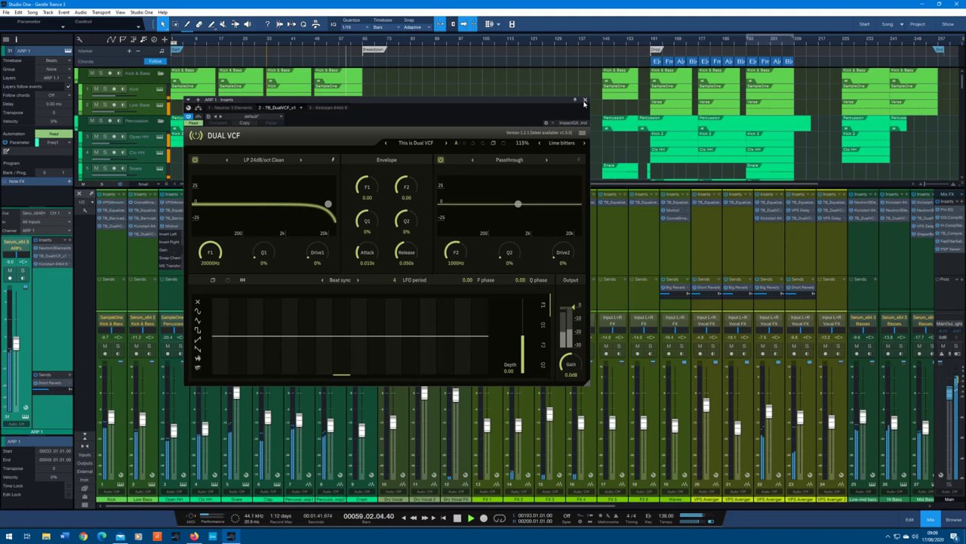
{"action": "left_click", "coordinate": [584, 101]}
{"action": "left_click", "coordinate": [113, 224]}
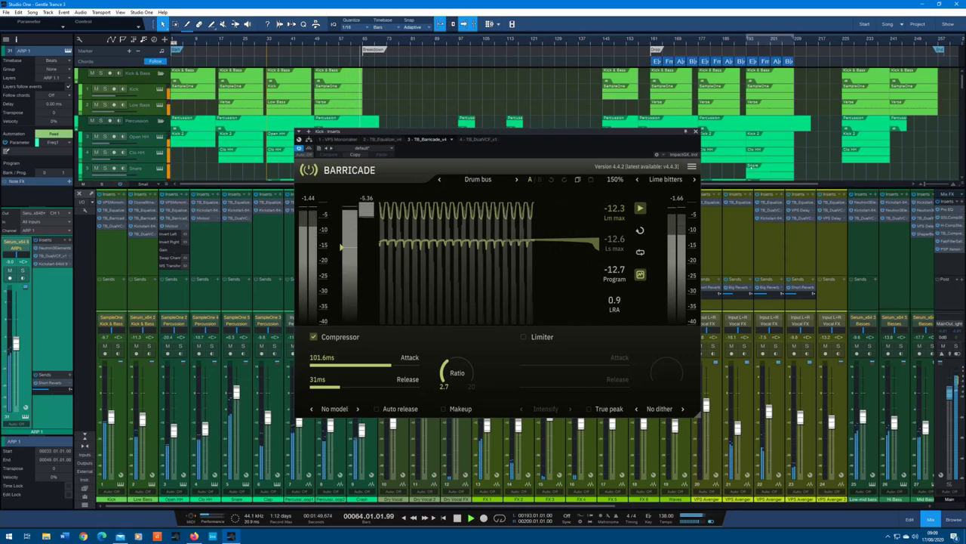
{"action": "left_click", "coordinate": [696, 132]}
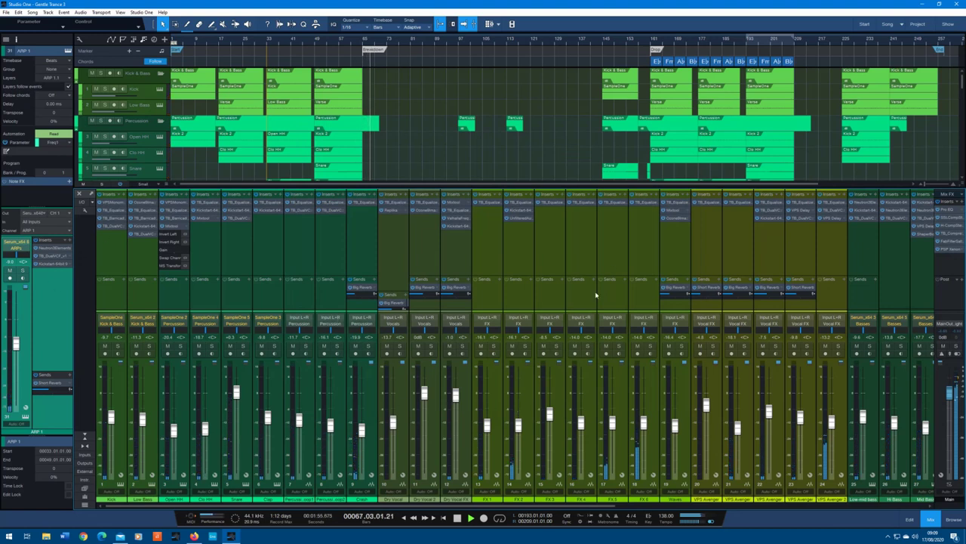
Step: View the Equalizer insert on the FX 6 channel, close it and return to the full arrangement view
{"action": "left_click", "coordinate": [646, 204]}
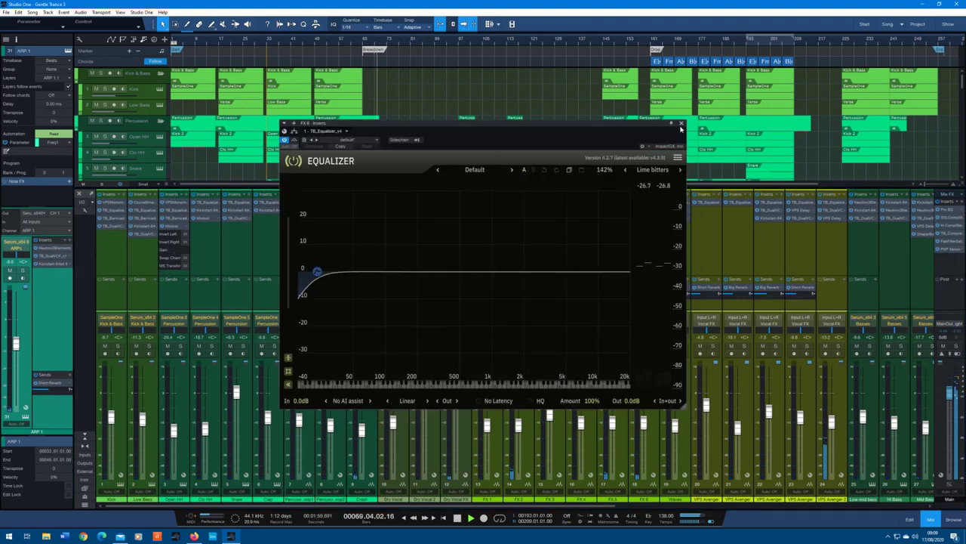
{"action": "left_click", "coordinate": [682, 124]}
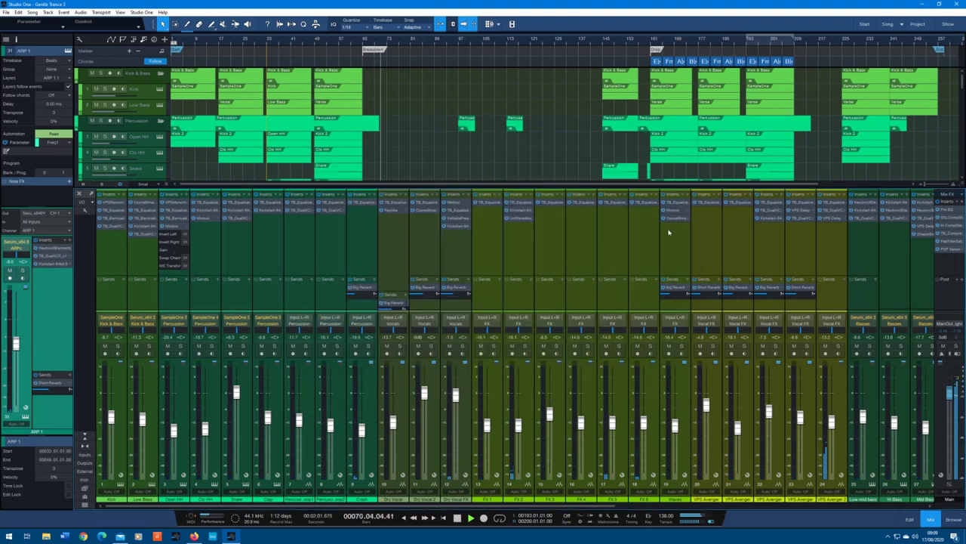
{"action": "key", "text": "F2"}
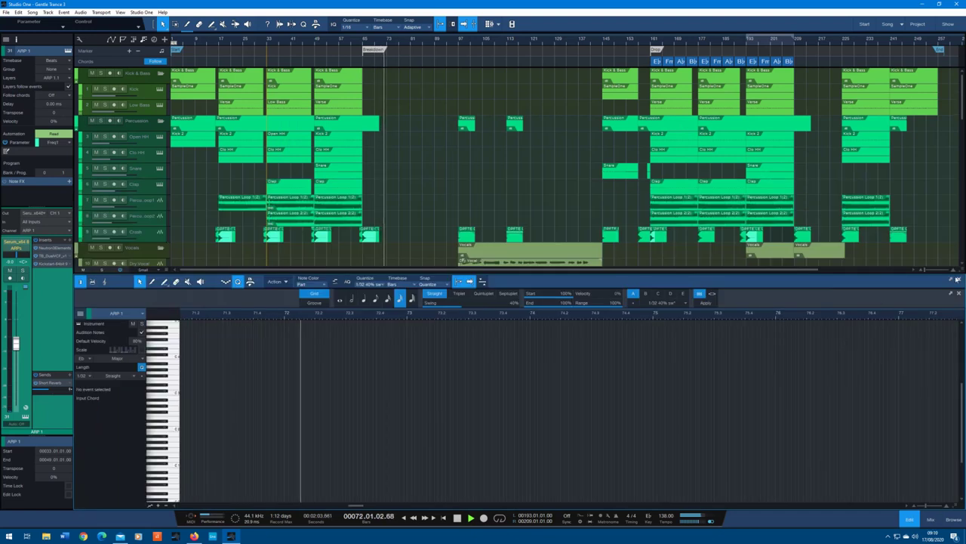
{"action": "key", "text": "F2"}
Step: Open the Serum instruments of the Pads and Pads 2 tracks in turn to examine their patches
{"action": "scroll", "coordinate": [456, 160], "scroll_direction": "down", "scroll_amount": 1}
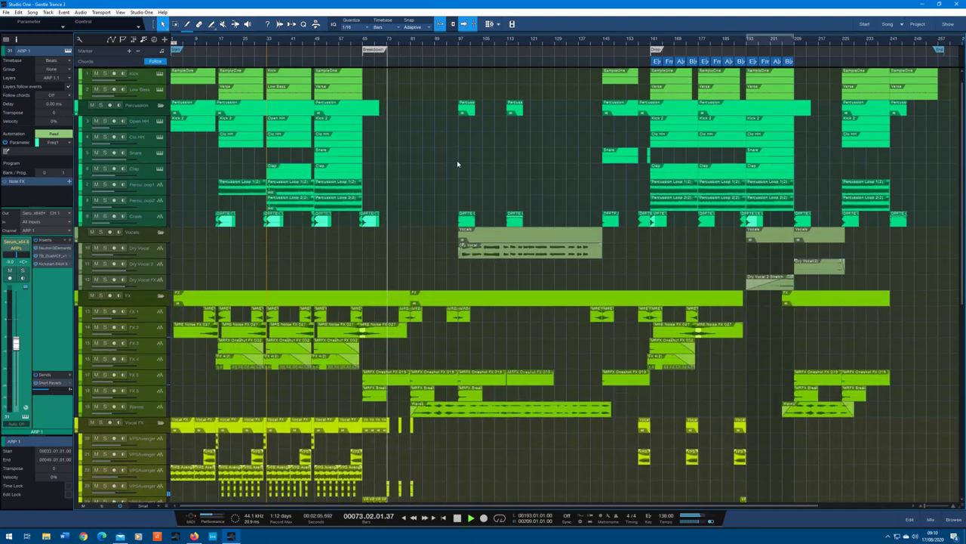
{"action": "scroll", "coordinate": [457, 160], "scroll_direction": "down", "scroll_amount": 3}
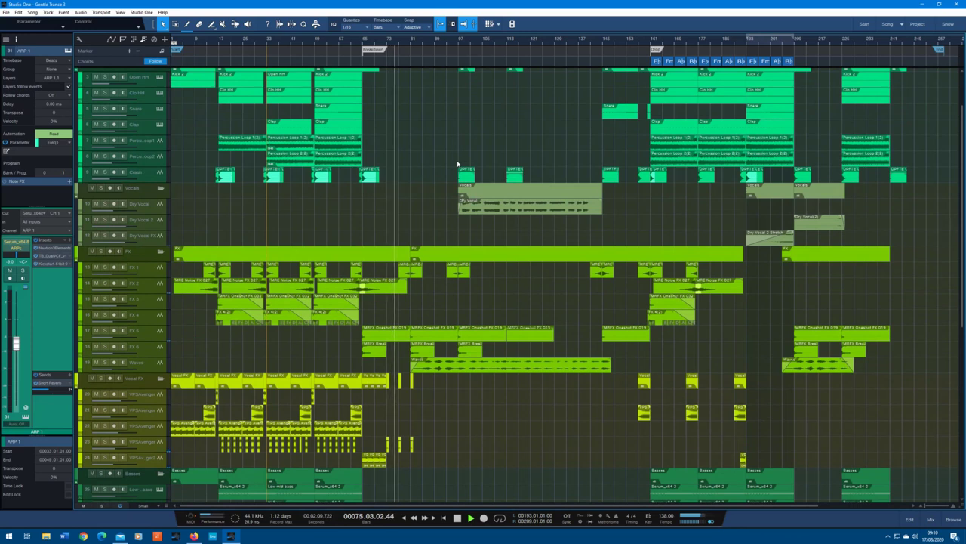
{"action": "scroll", "coordinate": [457, 162], "scroll_direction": "down", "scroll_amount": 10}
{"action": "scroll", "coordinate": [457, 162], "scroll_direction": "down", "scroll_amount": 1}
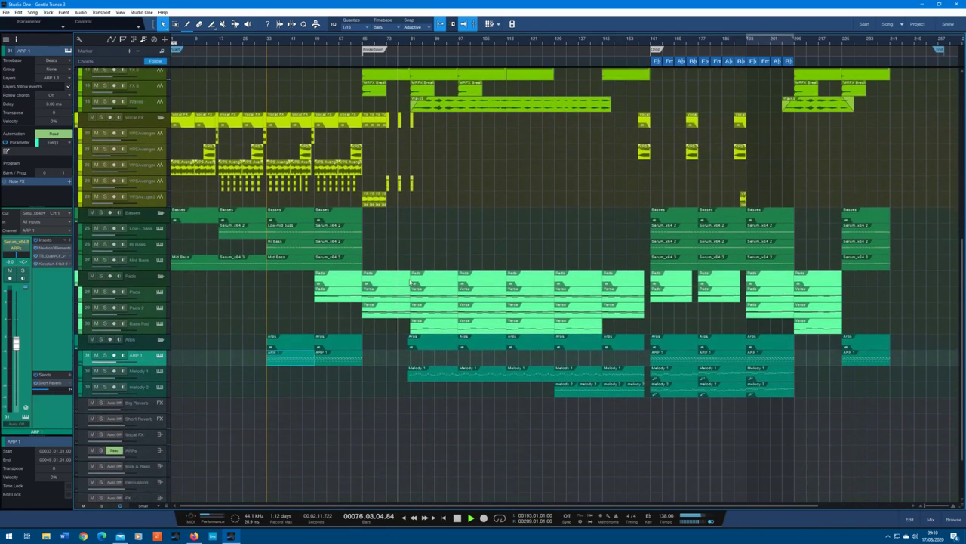
{"action": "left_click", "coordinate": [160, 292]}
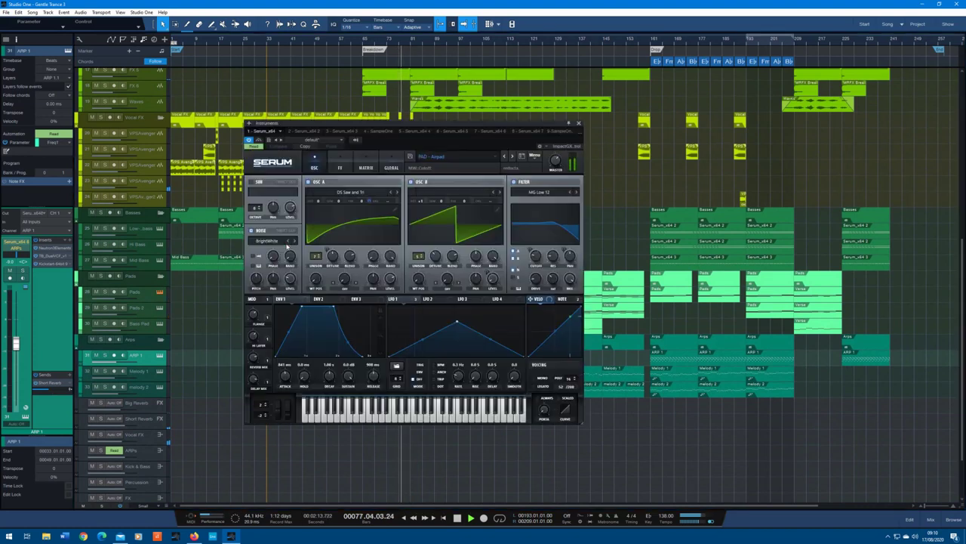
{"action": "left_click", "coordinate": [578, 124]}
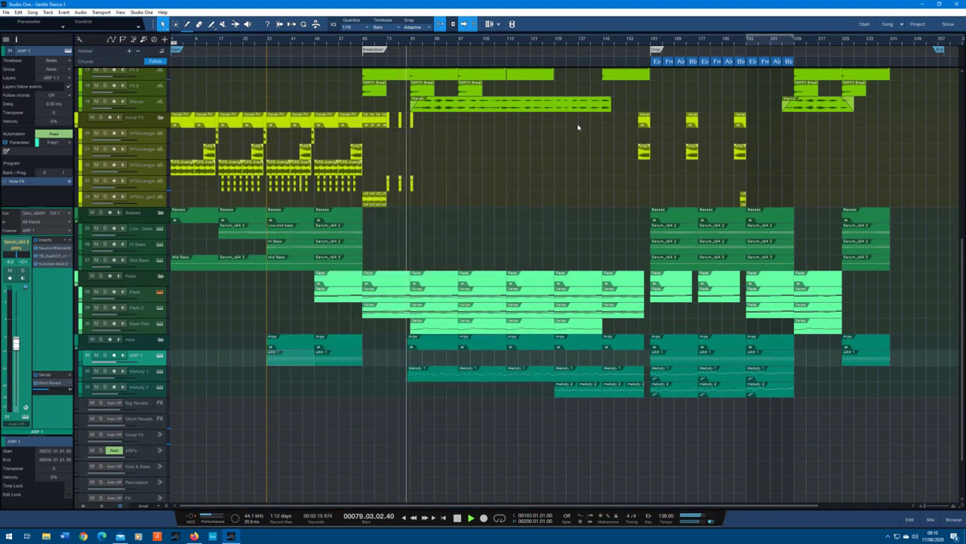
{"action": "left_click", "coordinate": [159, 308]}
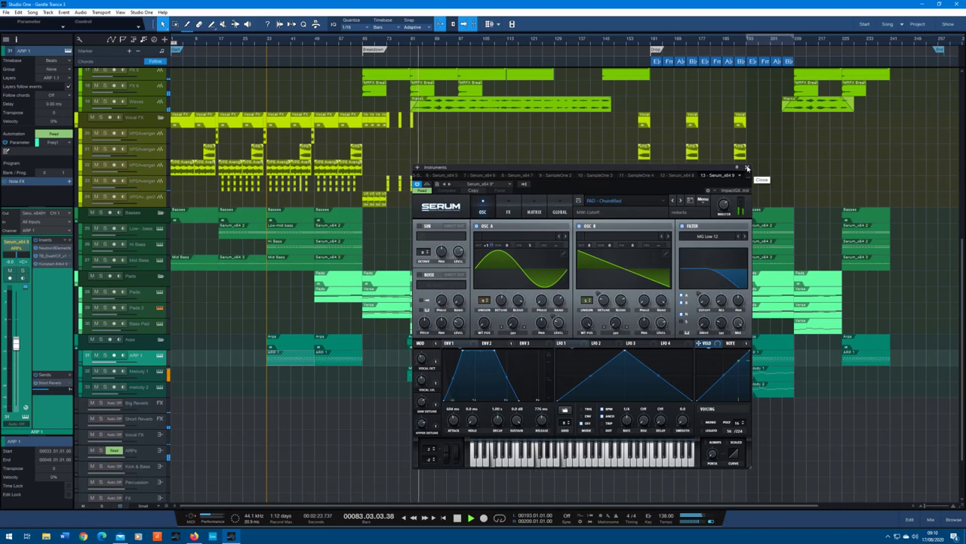
Step: Close the Pads 2 instrument, then examine the Serum patches of the Bass Pad and Melody 1 tracks, closing each one
{"action": "left_click", "coordinate": [748, 168]}
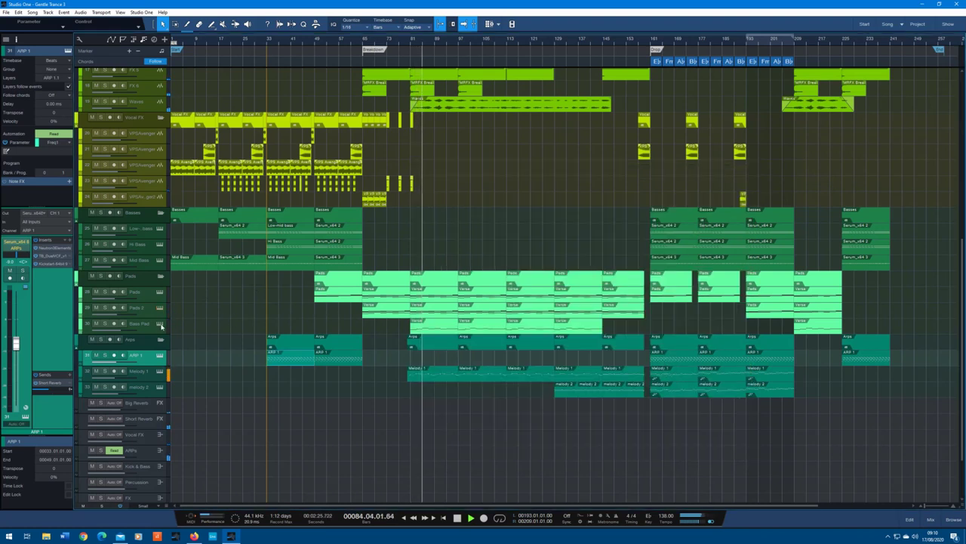
{"action": "key", "text": "F11"}
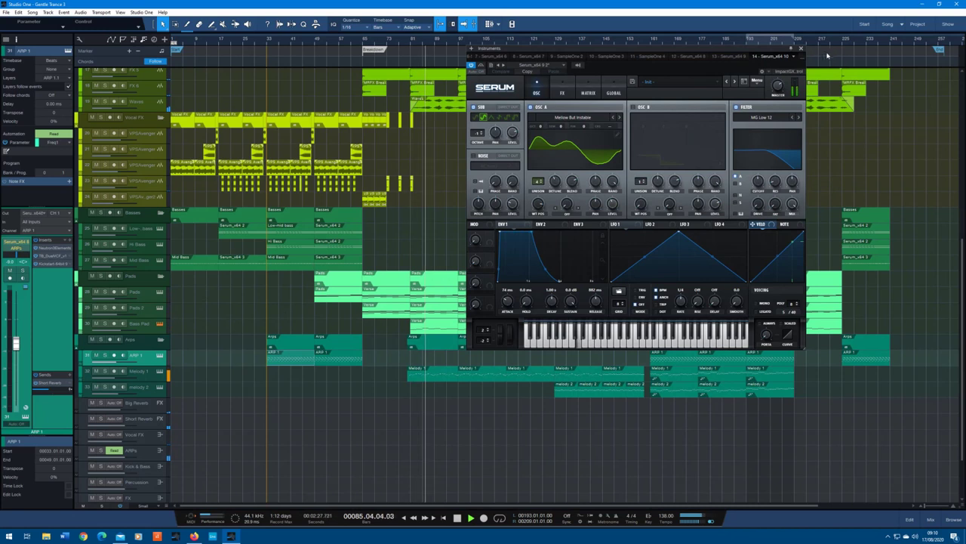
{"action": "left_click", "coordinate": [802, 50]}
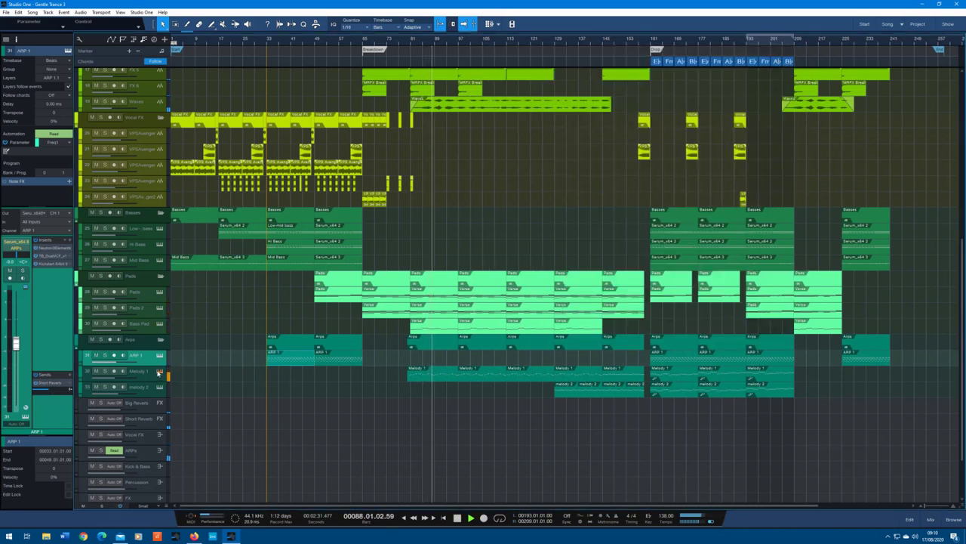
{"action": "left_click", "coordinate": [160, 371]}
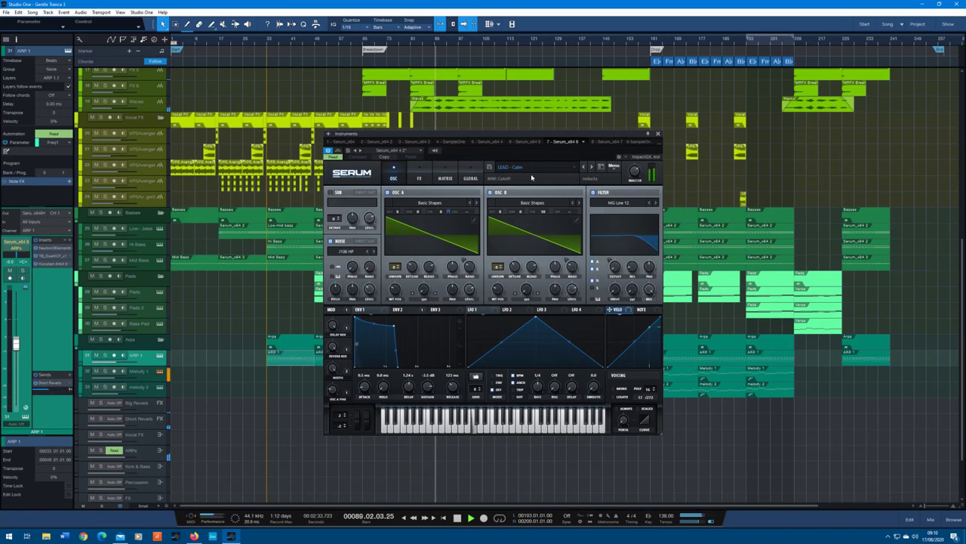
{"action": "left_click", "coordinate": [656, 136]}
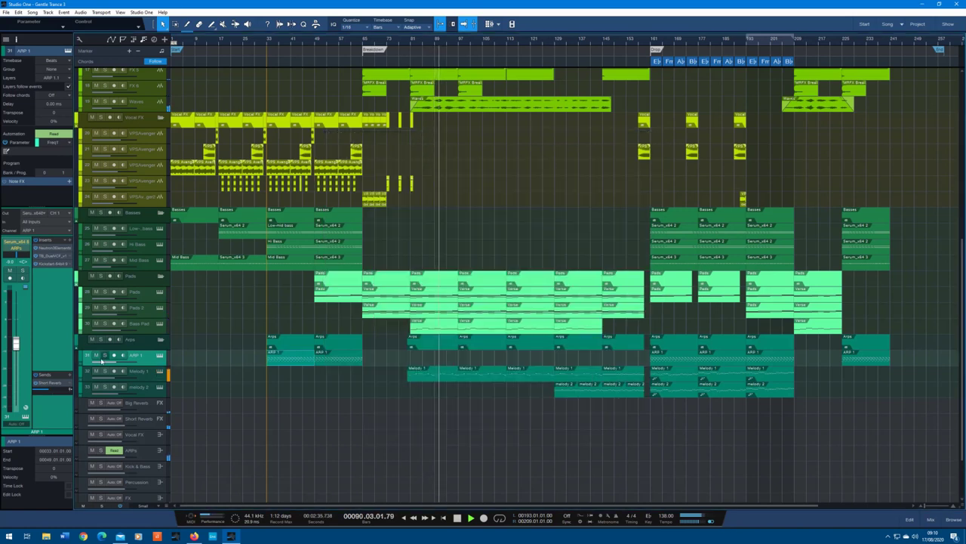
Step: Expand the automation lanes of the ARP 1 and Melody 1 tracks to examine their Mod Wheel curves
{"action": "left_click", "coordinate": [80, 365]}
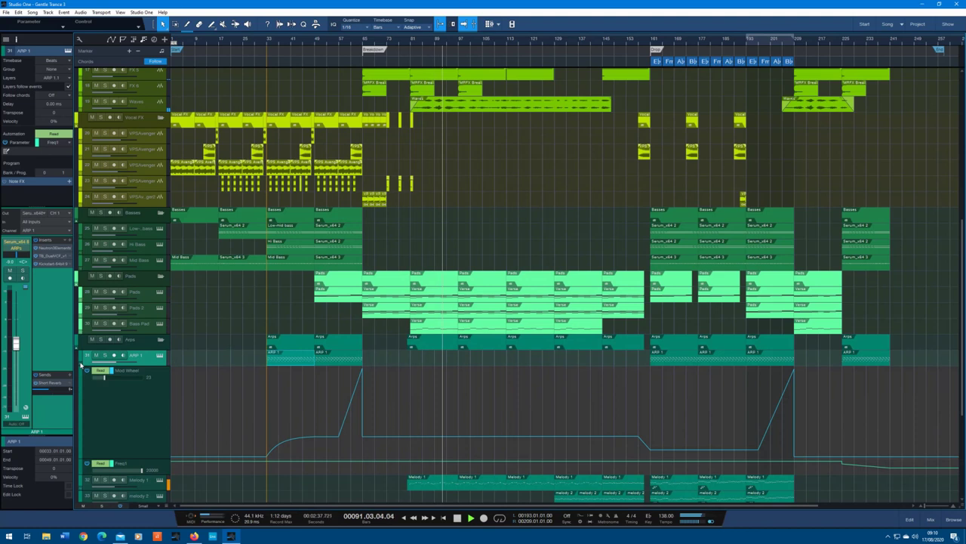
{"action": "scroll", "coordinate": [96, 363], "scroll_direction": "down", "scroll_amount": 4}
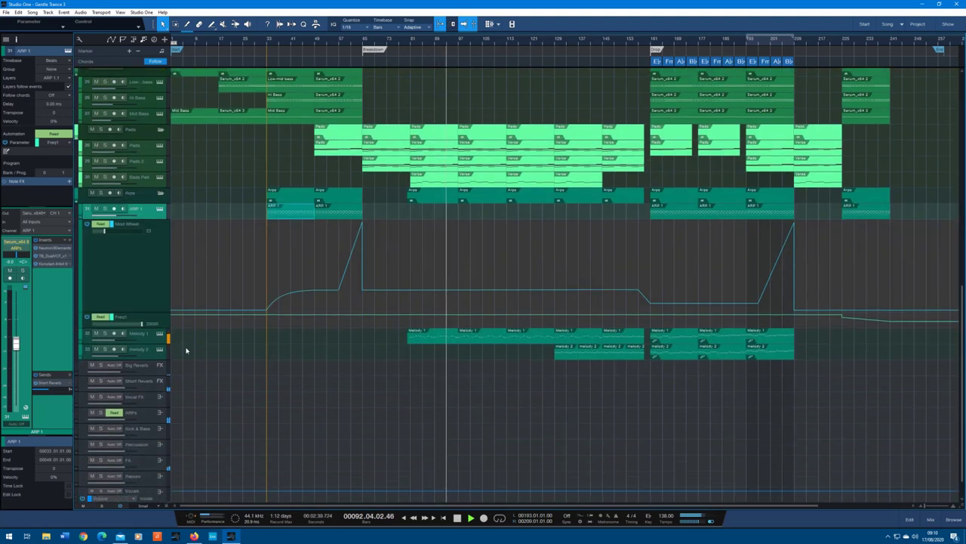
{"action": "left_click", "coordinate": [81, 345]}
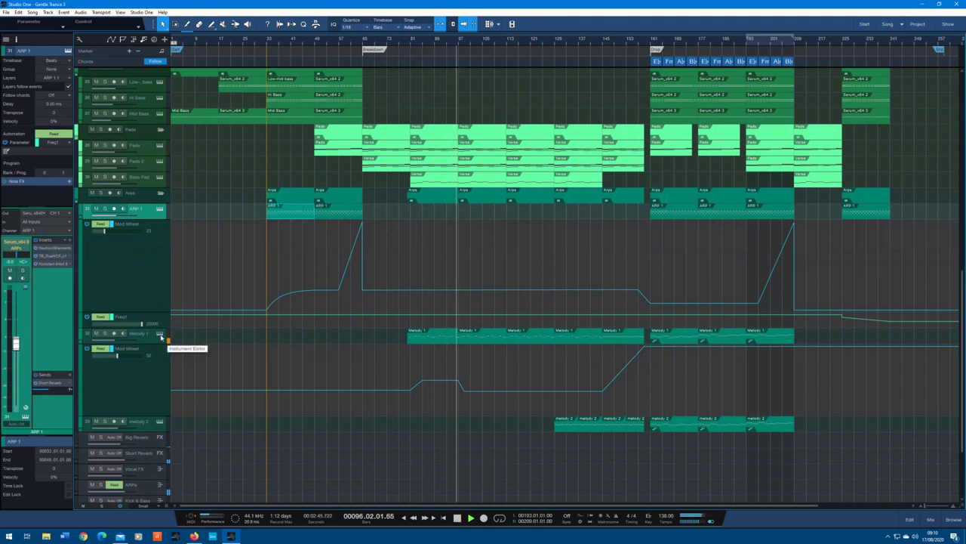
Step: Examine the notes of the Melody 1 clip at bar 97, close the note editor and collapse the ARP 1 and Melody 1 automation lanes
{"action": "double_click", "coordinate": [481, 341]}
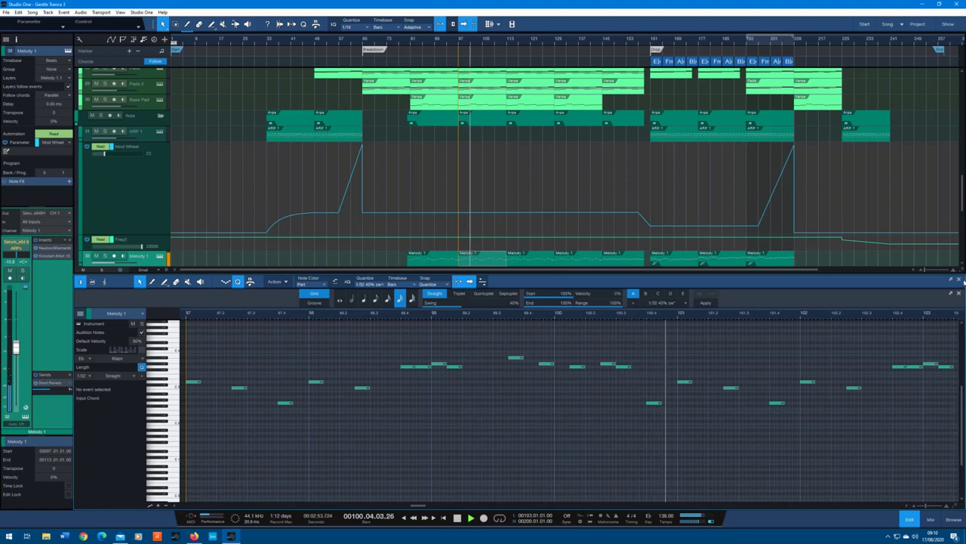
{"action": "key", "text": "F2"}
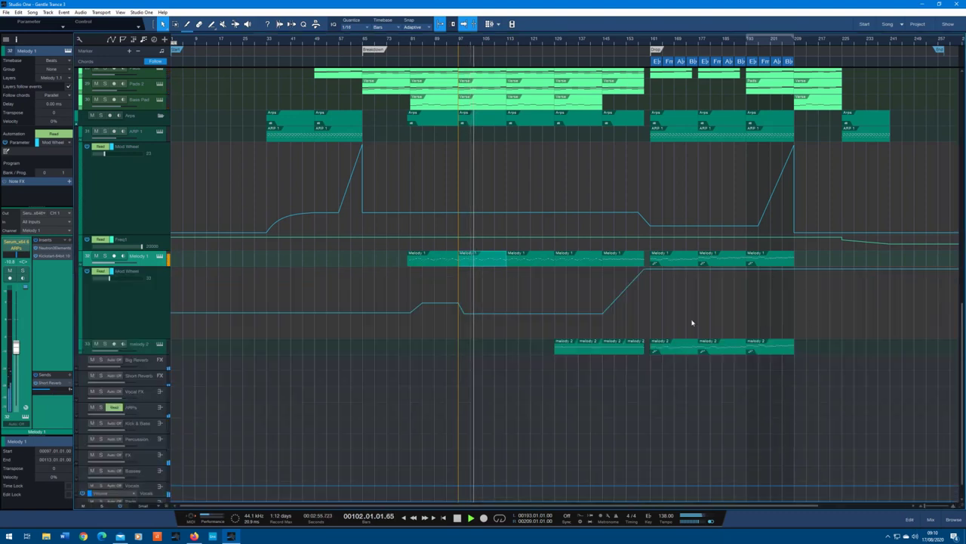
{"action": "scroll", "coordinate": [509, 326], "scroll_direction": "up", "scroll_amount": 2}
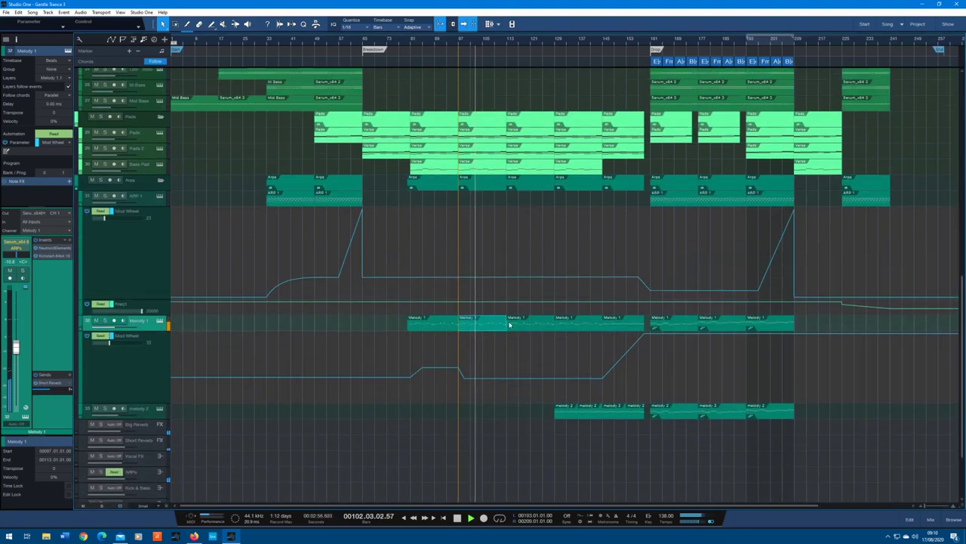
{"action": "left_click", "coordinate": [85, 209]}
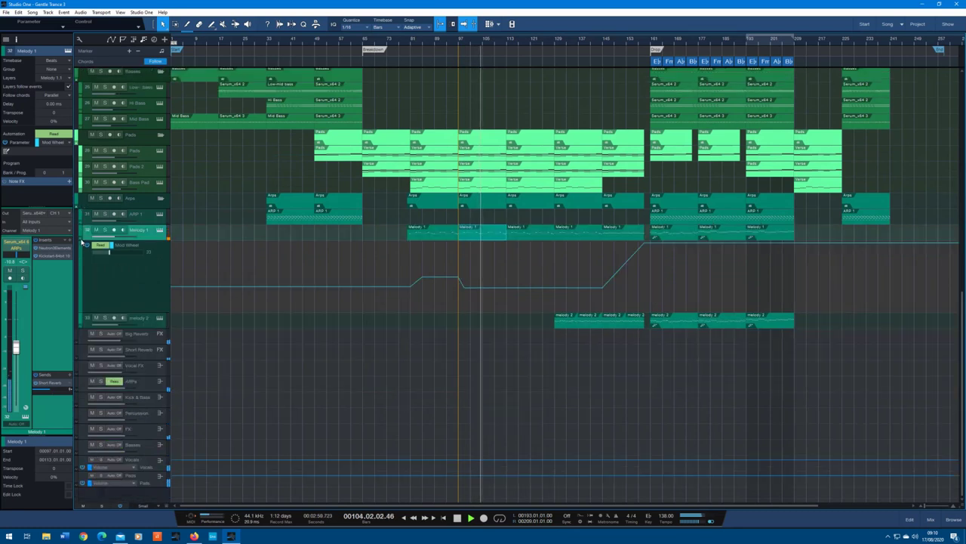
{"action": "left_click", "coordinate": [82, 240]}
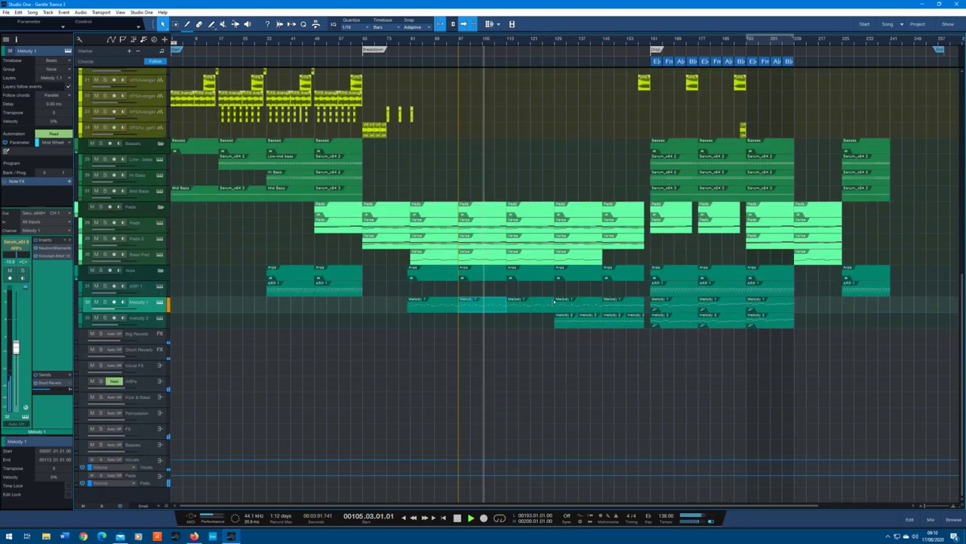
Step: Open the Dry Vocal clip in the audio editor and examine the ValhallaRoom reverb on its Big Reverb send, closing the plug-in
{"action": "scroll", "coordinate": [555, 304], "scroll_direction": "up", "scroll_amount": 3}
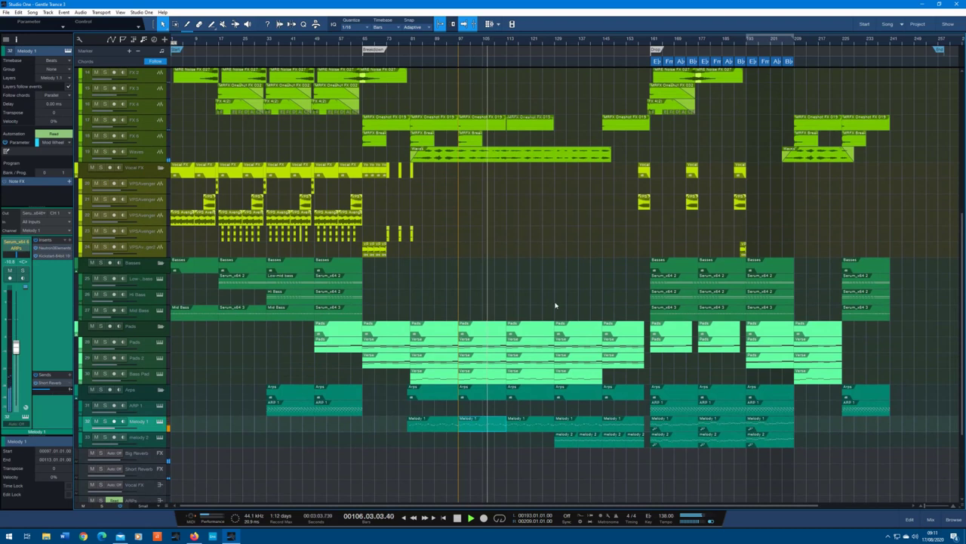
{"action": "scroll", "coordinate": [555, 304], "scroll_direction": "up", "scroll_amount": 3}
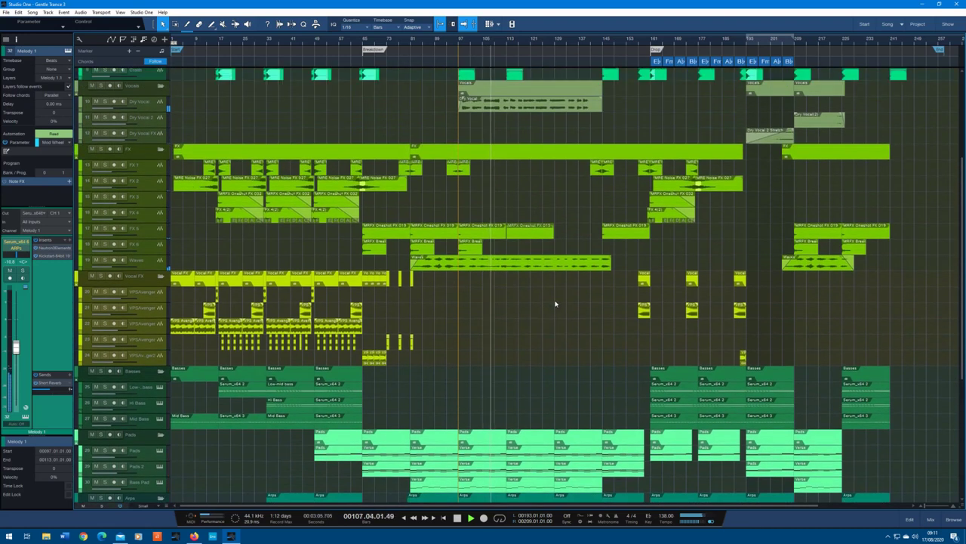
{"action": "scroll", "coordinate": [555, 305], "scroll_direction": "up", "scroll_amount": 1}
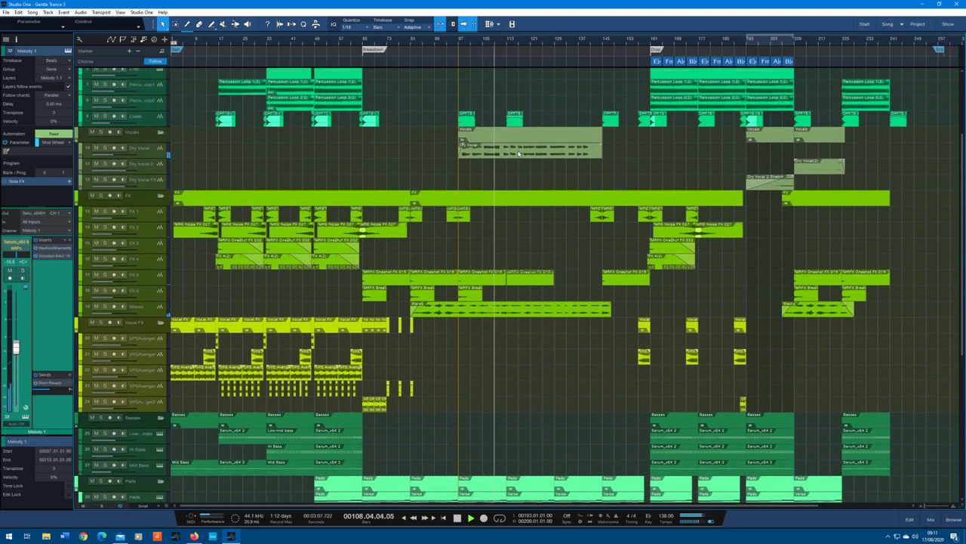
{"action": "double_click", "coordinate": [518, 154]}
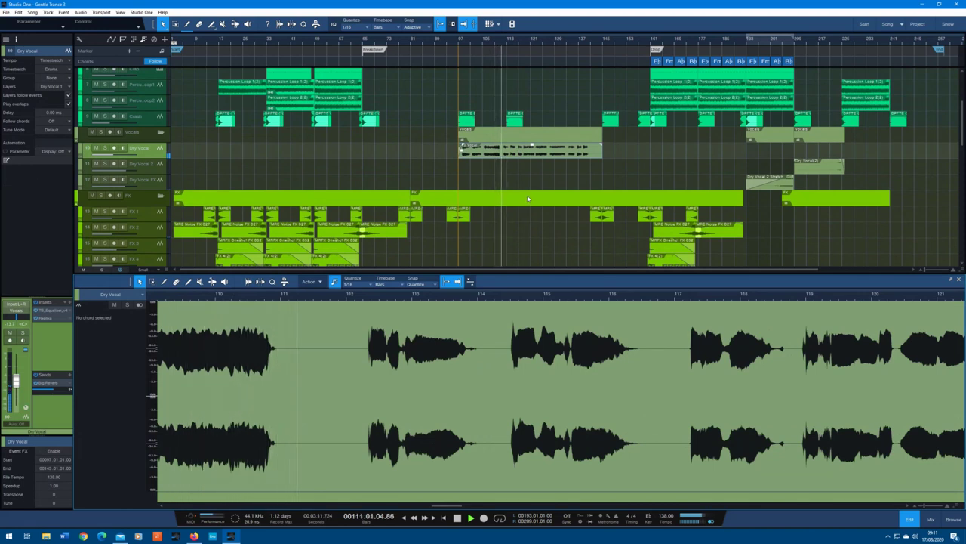
{"action": "left_click", "coordinate": [80, 305]}
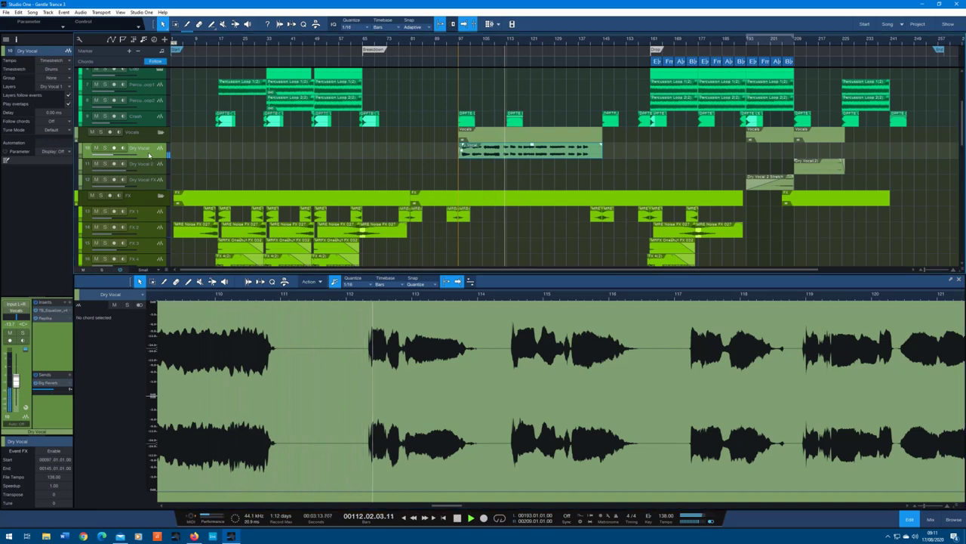
{"action": "left_click", "coordinate": [51, 387]}
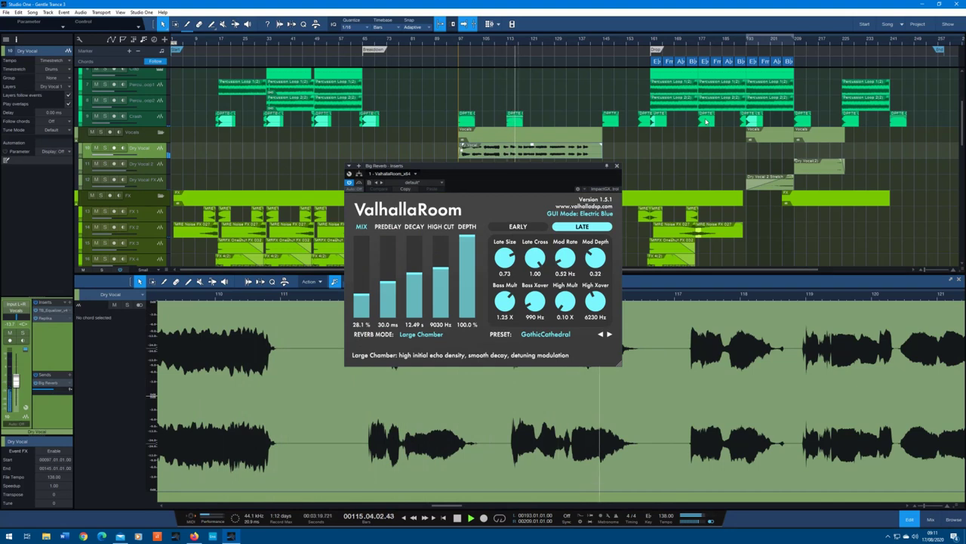
{"action": "left_click", "coordinate": [617, 165]}
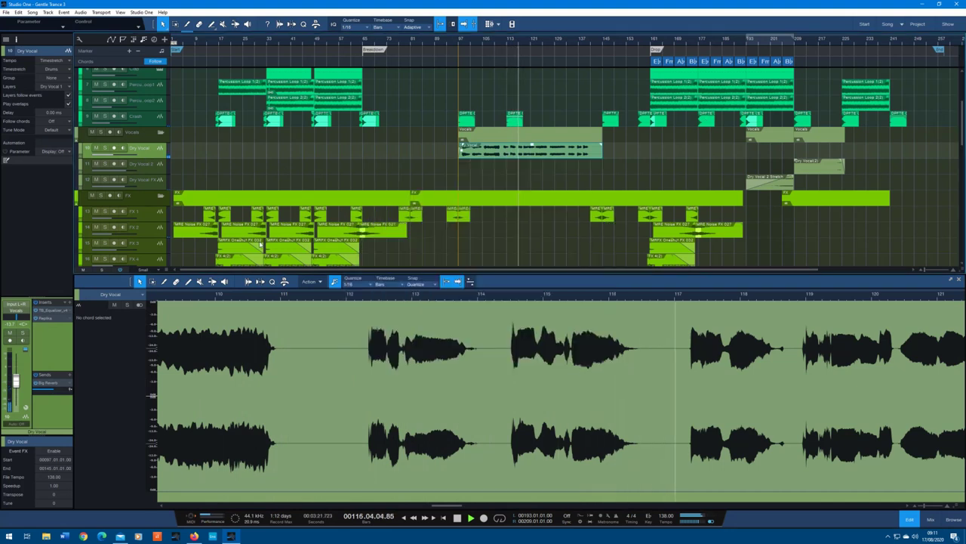
Step: Examine the Replika delay and Equalizer inserts on the Dry Vocal channel, then close the plug-ins and the audio editor
{"action": "left_click", "coordinate": [44, 320]}
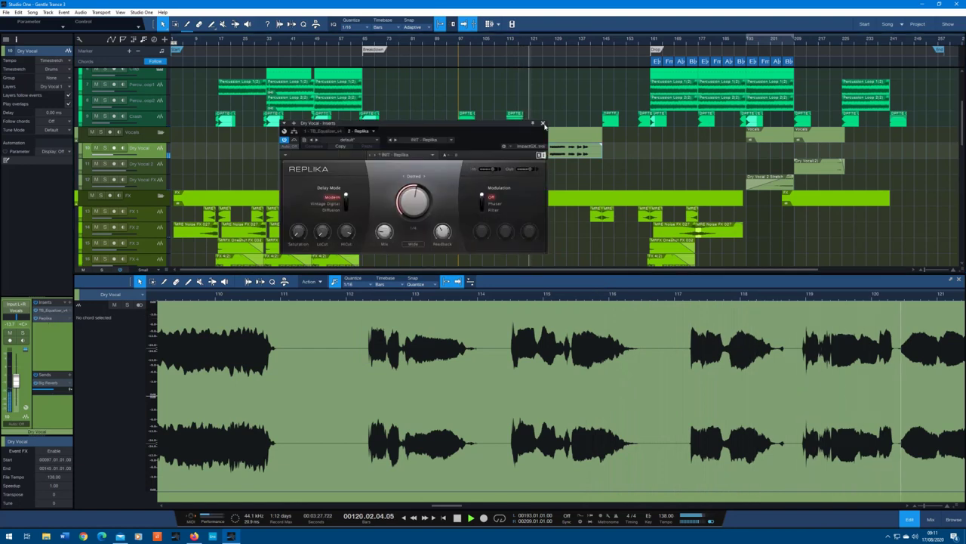
{"action": "left_click", "coordinate": [48, 311]}
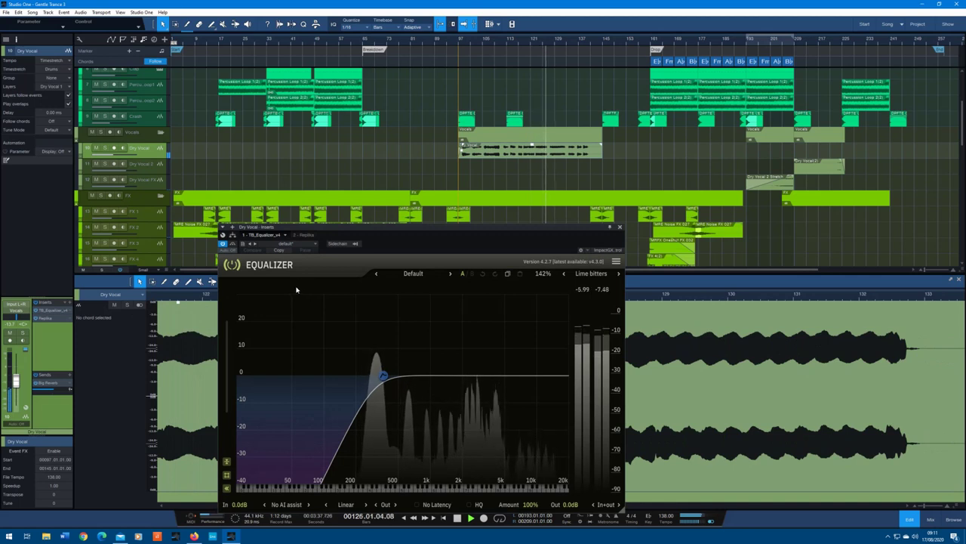
{"action": "left_click", "coordinate": [620, 228]}
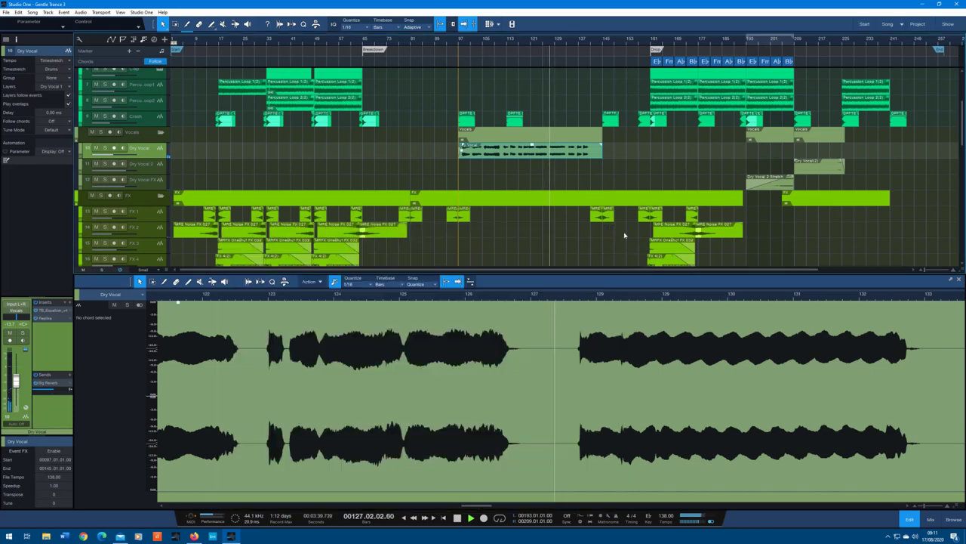
{"action": "left_click", "coordinate": [959, 280]}
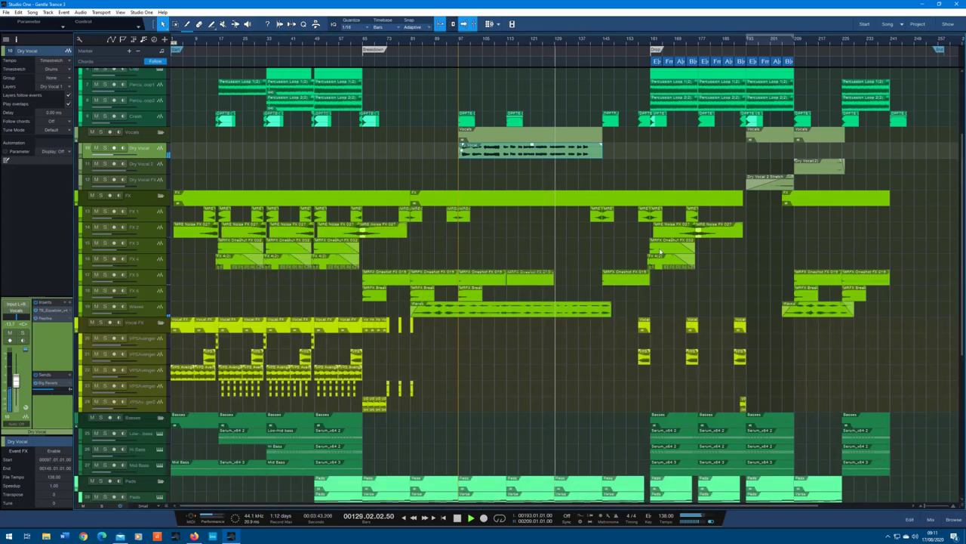
Step: Open the Waves clip at bar 81 in the audio editor, view its waveform through to the end and close the editor
{"action": "double_click", "coordinate": [497, 309]}
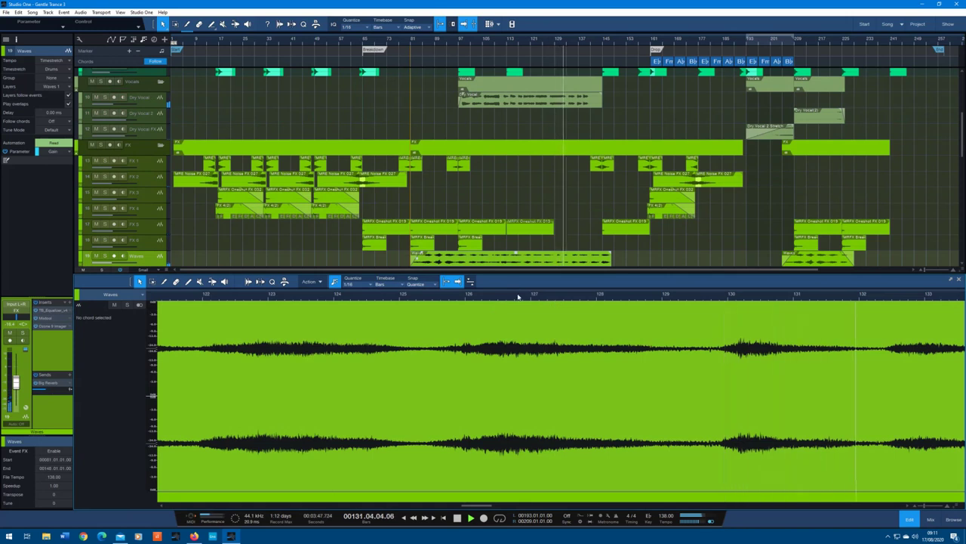
{"action": "key", "text": "w"}
{"action": "key", "text": "w"}
{"action": "key", "text": "w"}
{"action": "key", "text": "w"}
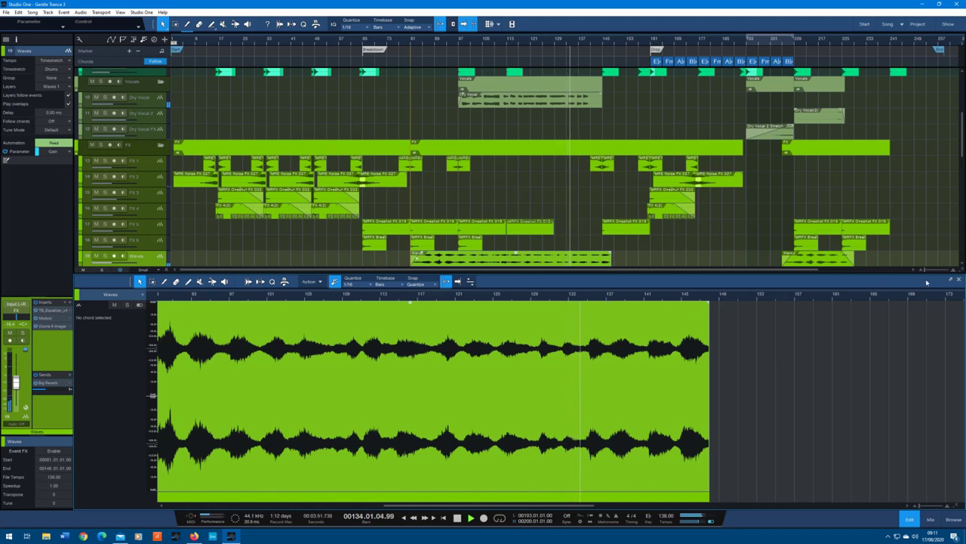
{"action": "key", "text": "F2"}
Step: Select the melody 2 track and examine its Serum patch, then close the instrument
{"action": "scroll", "coordinate": [778, 294], "scroll_direction": "down", "scroll_amount": 5}
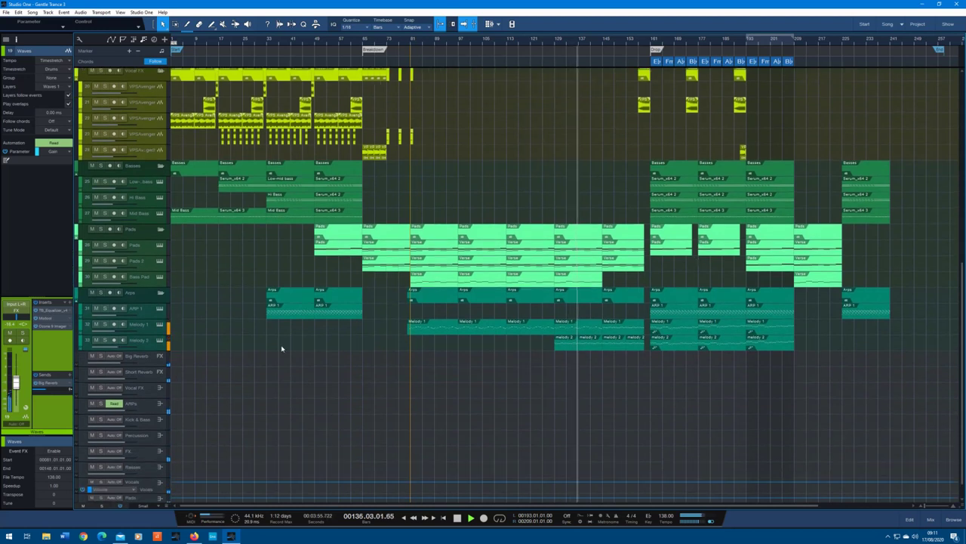
{"action": "left_click", "coordinate": [157, 341]}
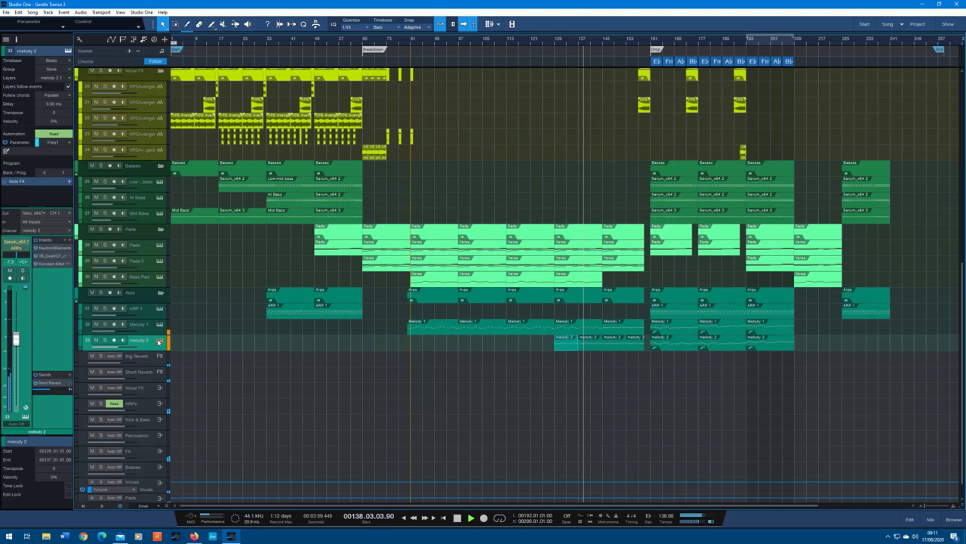
{"action": "left_click", "coordinate": [158, 341]}
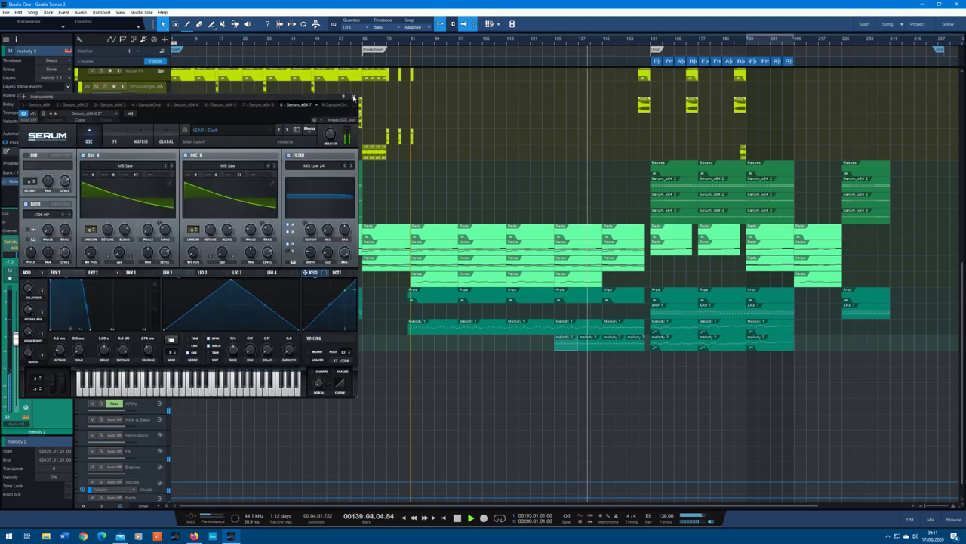
{"action": "left_click", "coordinate": [353, 97]}
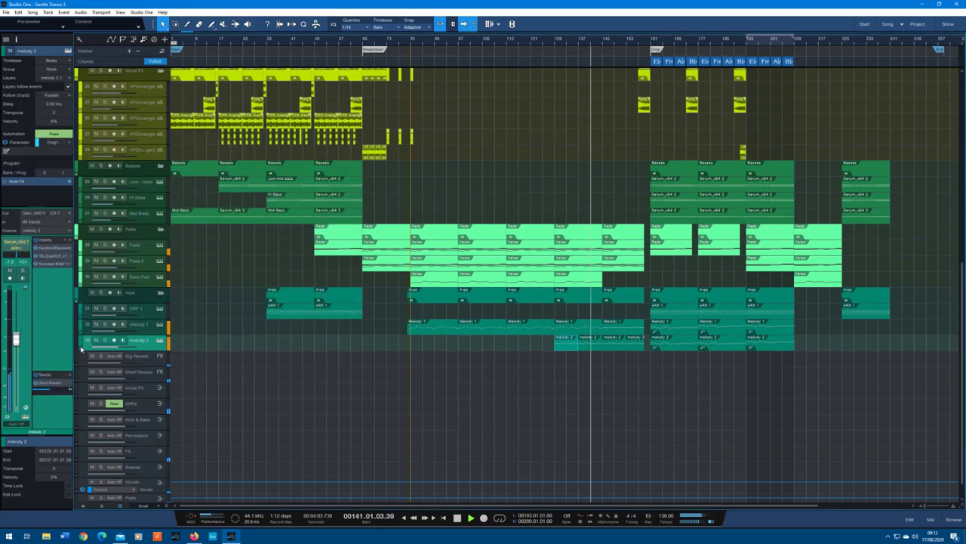
Step: Expand the Freq1 automation lane of the melody 2 track and examine the notes of its clip at bar 145
{"action": "left_click", "coordinate": [81, 349]}
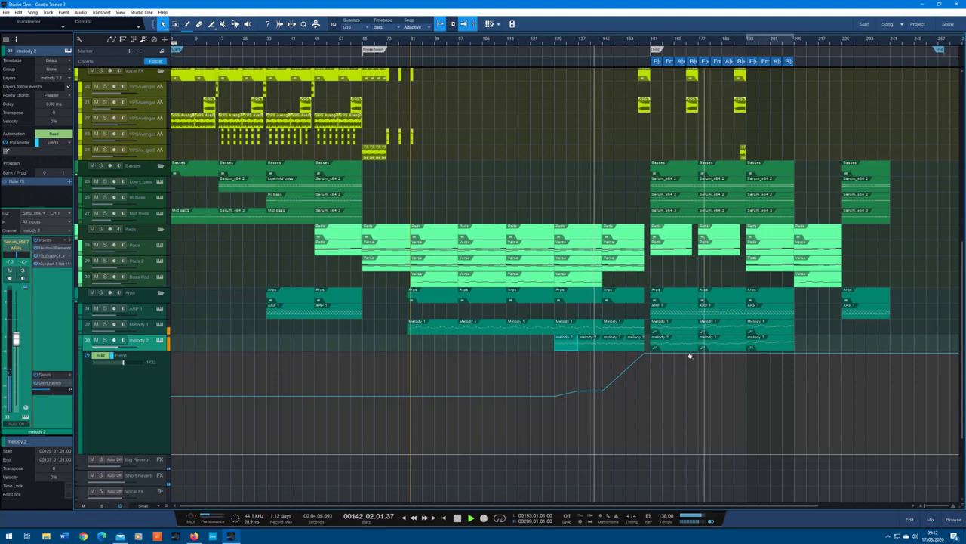
{"action": "double_click", "coordinate": [610, 339]}
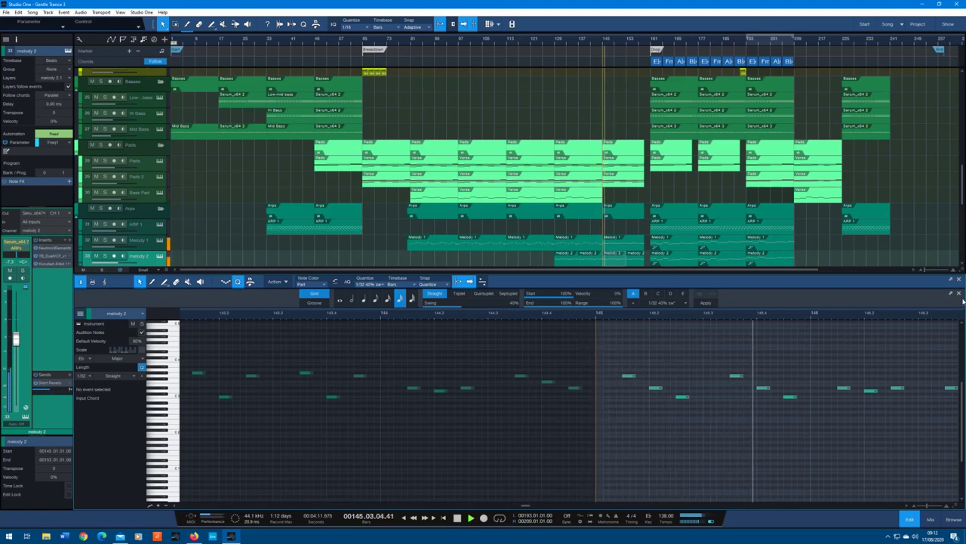
{"action": "scroll", "coordinate": [842, 194], "scroll_direction": "down", "scroll_amount": 3}
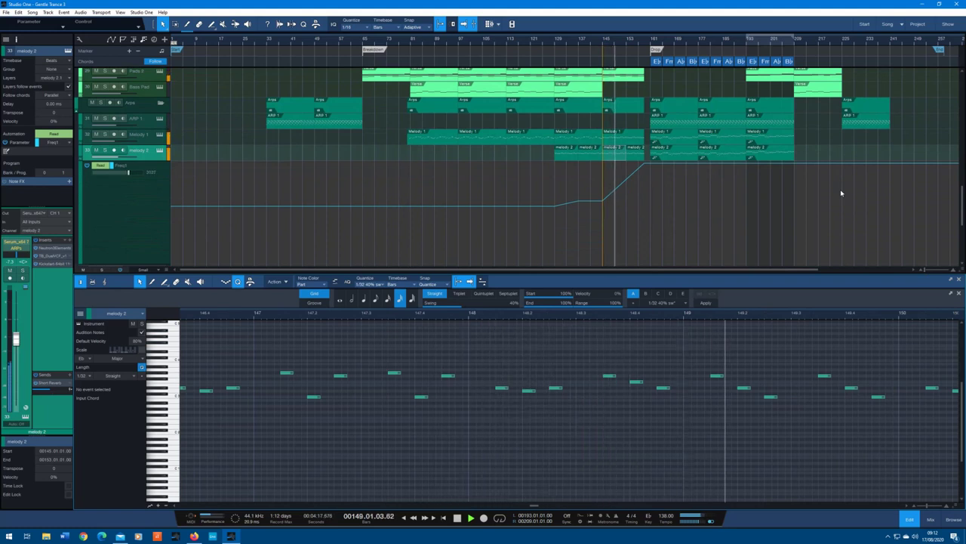
Step: View the LEAD - Dash patch on the melody 2 track once more and close the instrument
{"action": "left_click", "coordinate": [159, 150]}
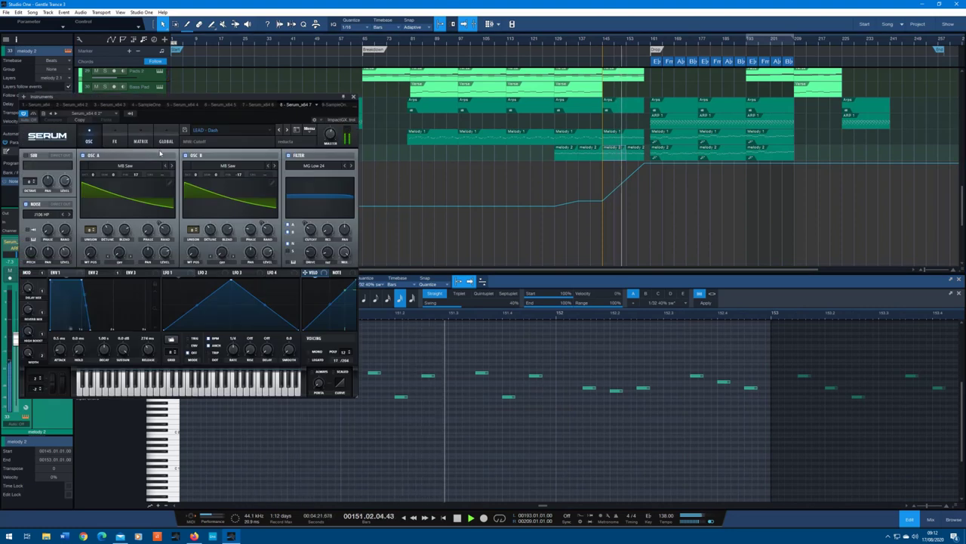
{"action": "left_click", "coordinate": [354, 98]}
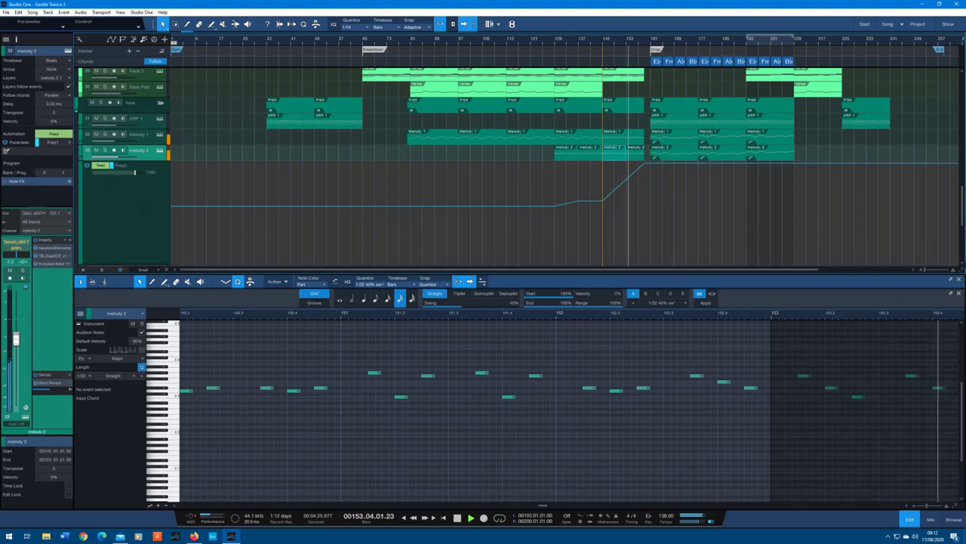
Step: Close the note editor, collapse the melody 2 automation lane and survey the arrangement's tracks from the percussion down to the buses
{"action": "key", "text": "F2"}
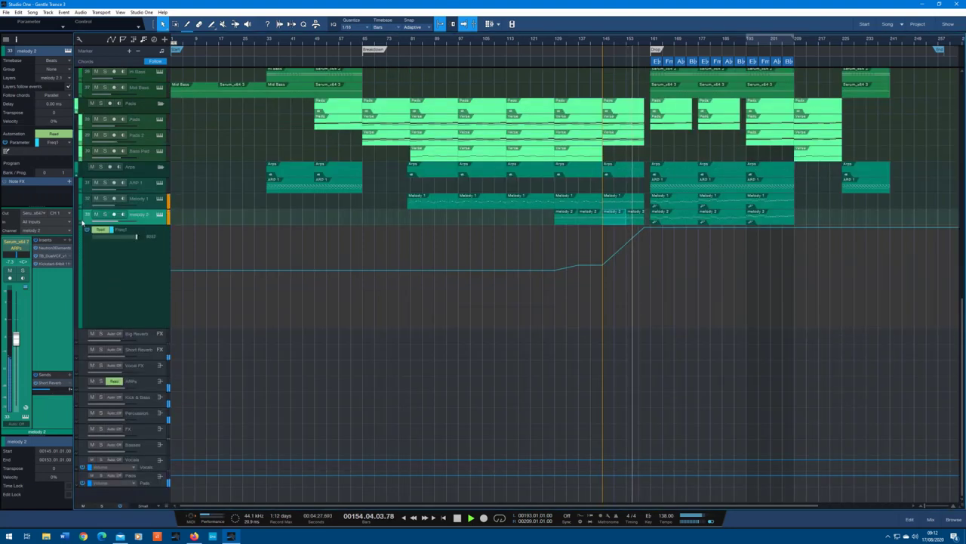
{"action": "scroll", "coordinate": [227, 212], "scroll_direction": "up", "scroll_amount": 3}
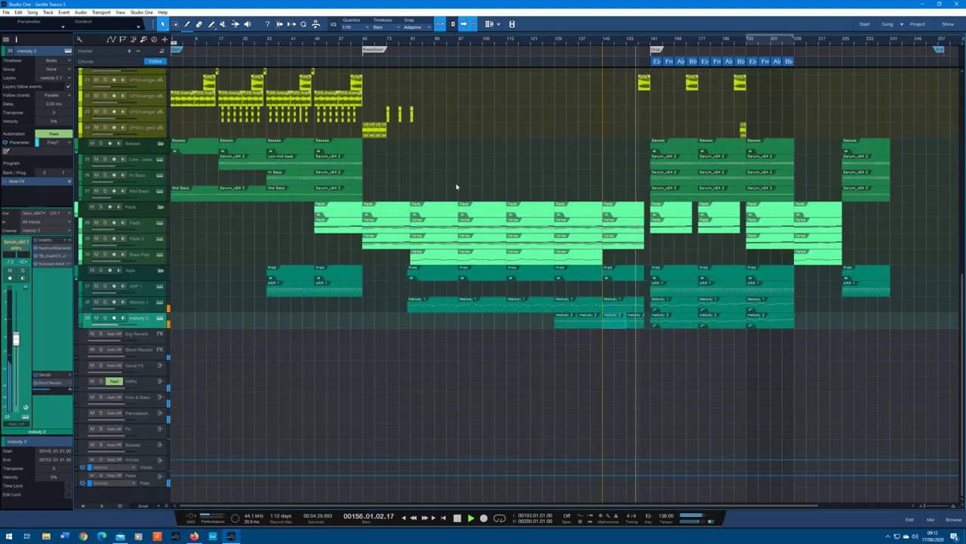
{"action": "scroll", "coordinate": [456, 186], "scroll_direction": "up", "scroll_amount": 7}
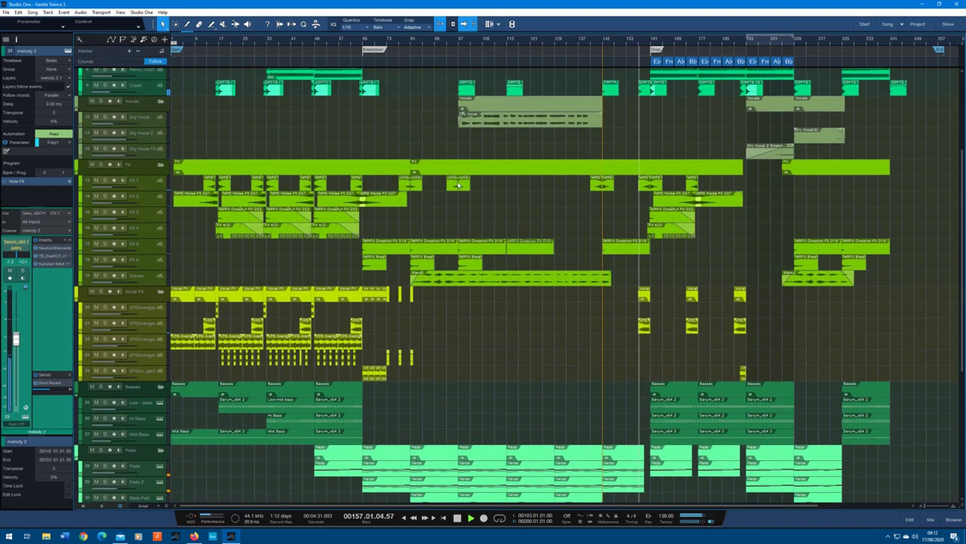
{"action": "scroll", "coordinate": [457, 185], "scroll_direction": "up", "scroll_amount": 2}
{"action": "right_click", "coordinate": [458, 185]}
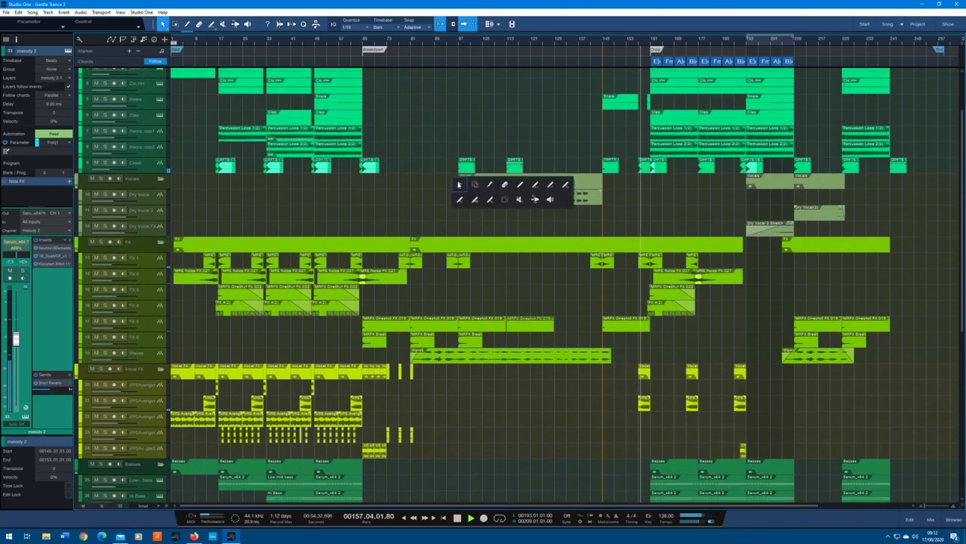
{"action": "left_click", "coordinate": [458, 185]}
{"action": "scroll", "coordinate": [415, 194], "scroll_direction": "down", "scroll_amount": 2}
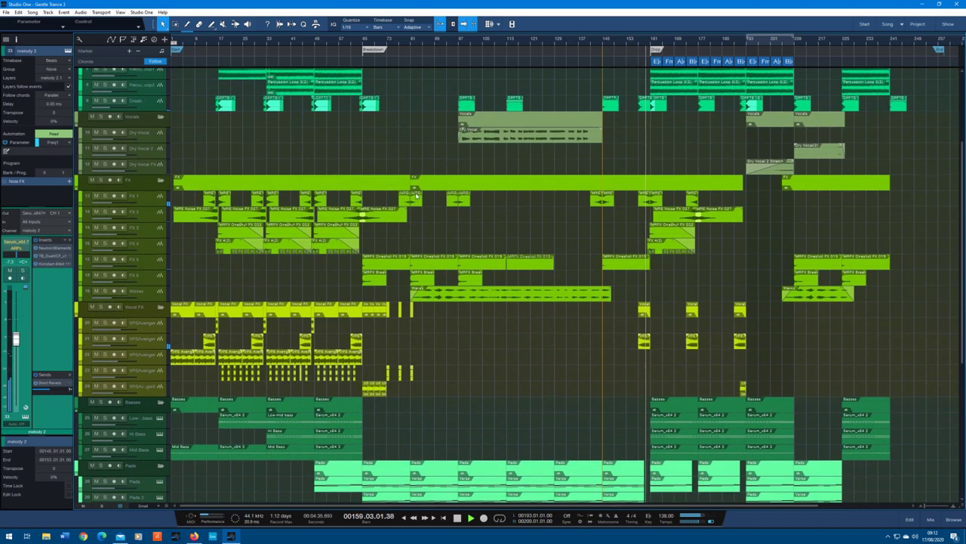
{"action": "scroll", "coordinate": [416, 194], "scroll_direction": "down", "scroll_amount": 3}
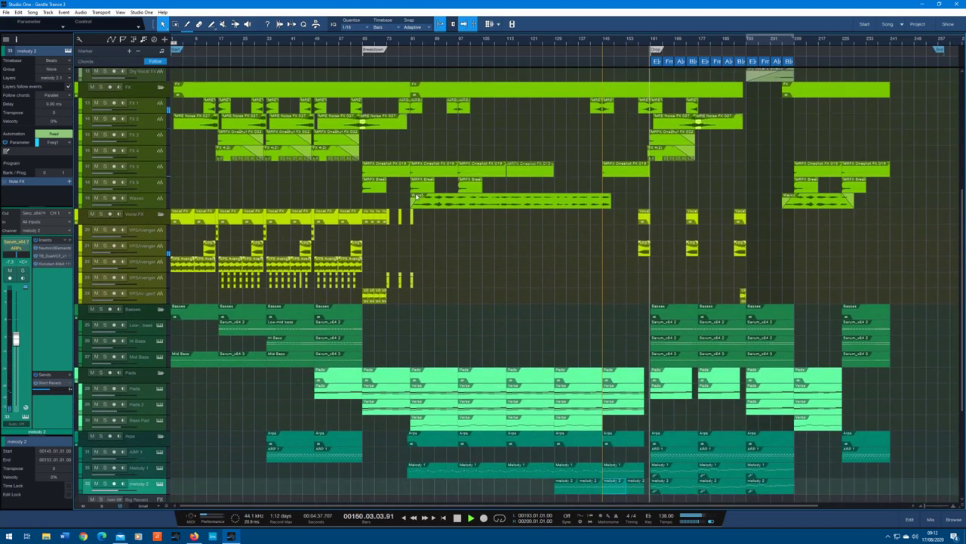
{"action": "scroll", "coordinate": [415, 197], "scroll_direction": "down", "scroll_amount": 3}
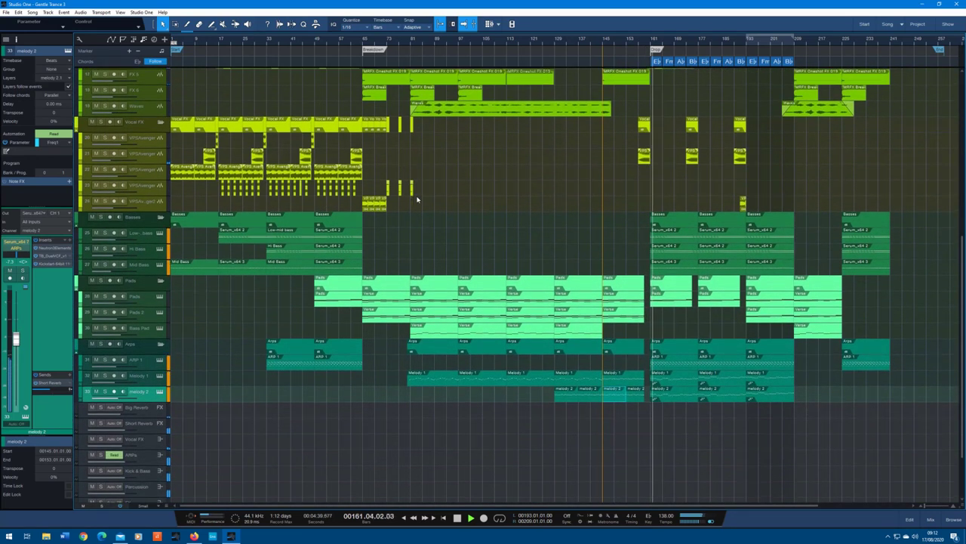
{"action": "scroll", "coordinate": [419, 204], "scroll_direction": "down", "scroll_amount": 2}
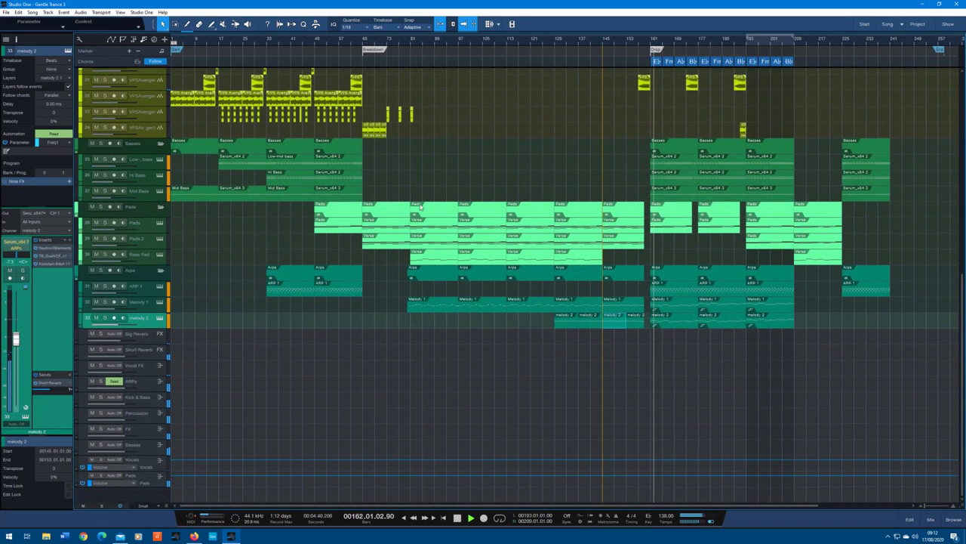
Step: Open the Melody 1 clip at bar 161 in the note editor, examine its full note pattern and close the editor
{"action": "double_click", "coordinate": [667, 305]}
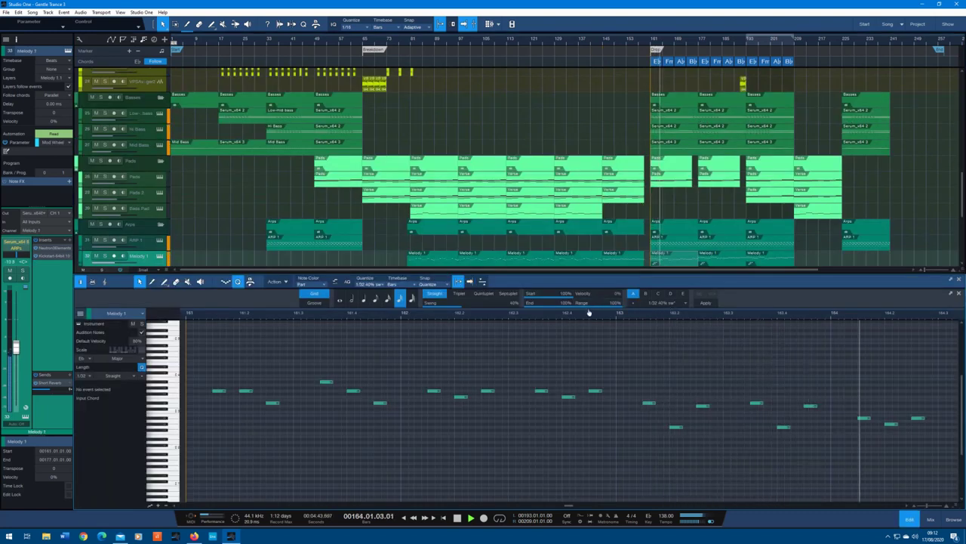
{"action": "key", "text": "w"}
{"action": "key", "text": "w"}
{"action": "key", "text": "w"}
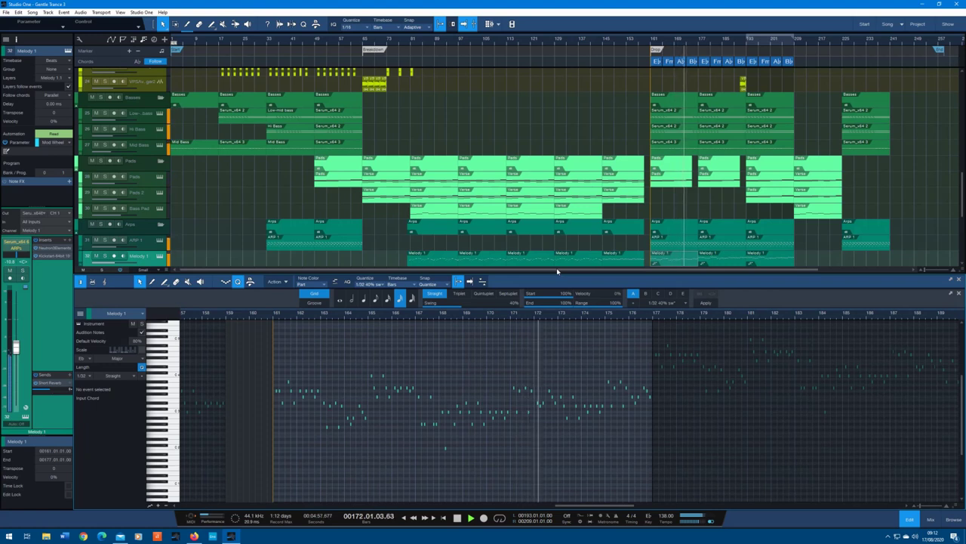
{"action": "left_click", "coordinate": [959, 279]}
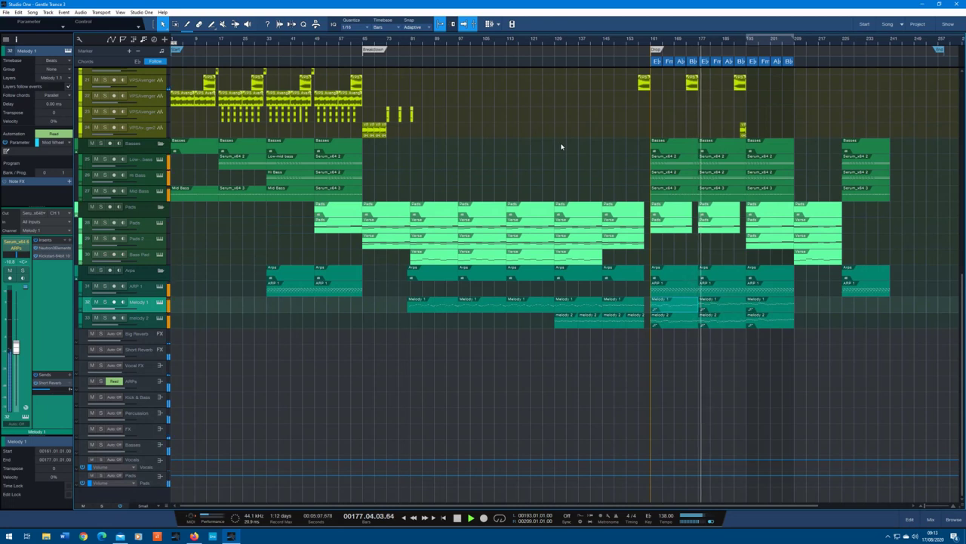
Step: Expand the Mod Wheel automation of Melody 1 and the Freq1 automation of melody 2 to compare their curves
{"action": "scroll", "coordinate": [560, 149], "scroll_direction": "up", "scroll_amount": 2}
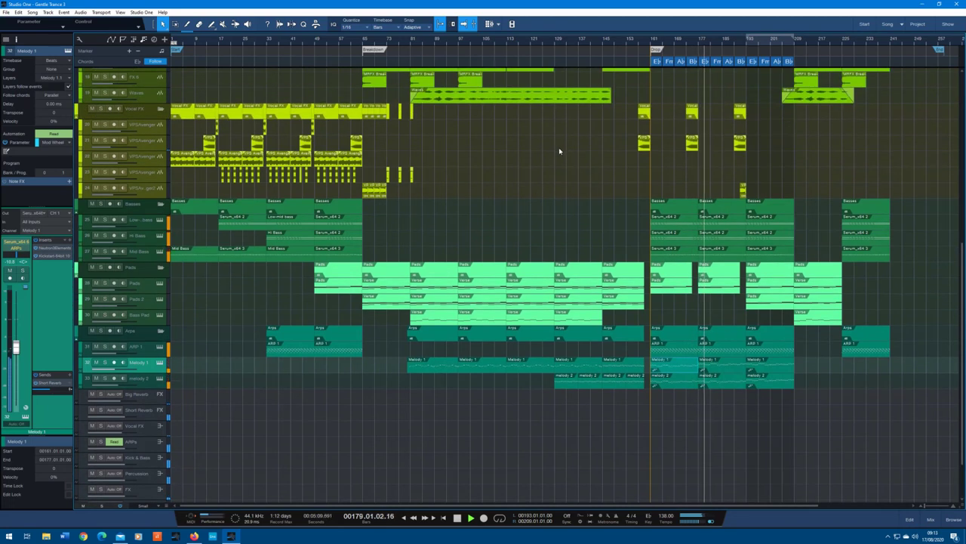
{"action": "left_click", "coordinate": [79, 373]}
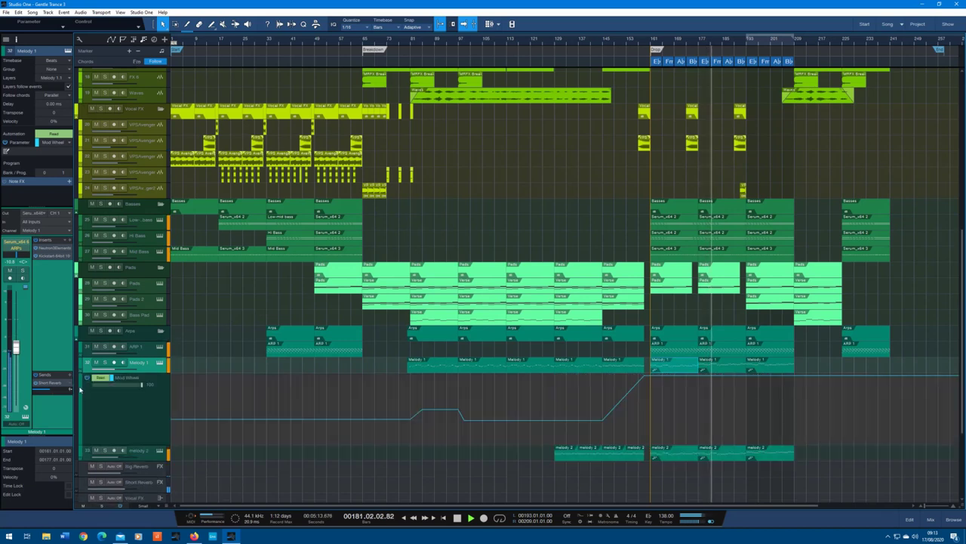
{"action": "left_click", "coordinate": [79, 453]}
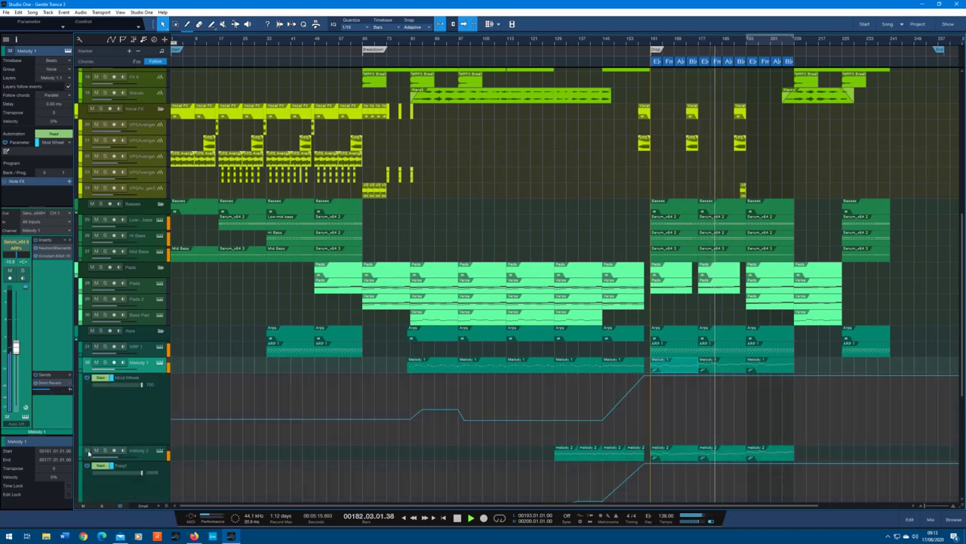
{"action": "scroll", "coordinate": [115, 369], "scroll_direction": "down", "scroll_amount": 1}
{"action": "scroll", "coordinate": [114, 369], "scroll_direction": "down", "scroll_amount": 2}
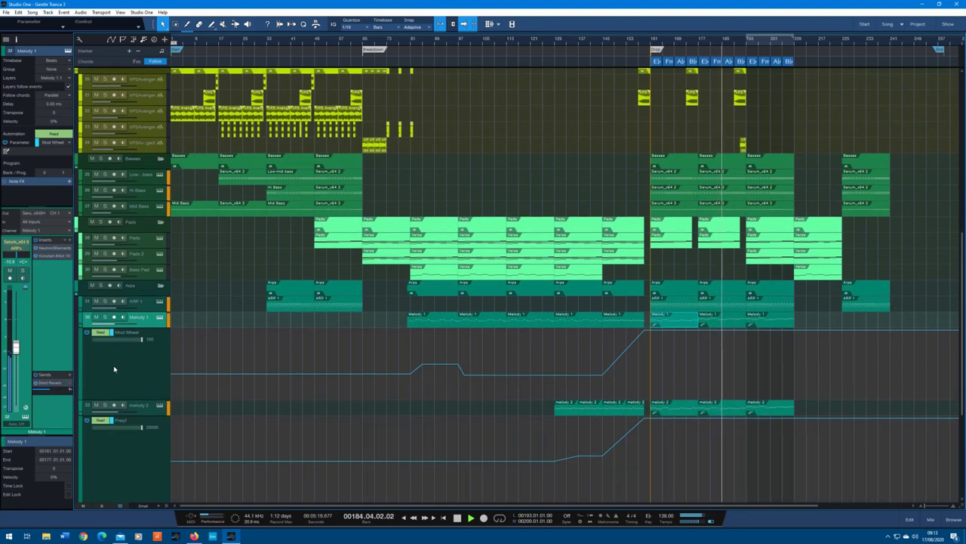
Step: Examine the notes of the ARP 1 clip at bar 193, close the editor and collapse both melody automation lanes
{"action": "double_click", "coordinate": [764, 305]}
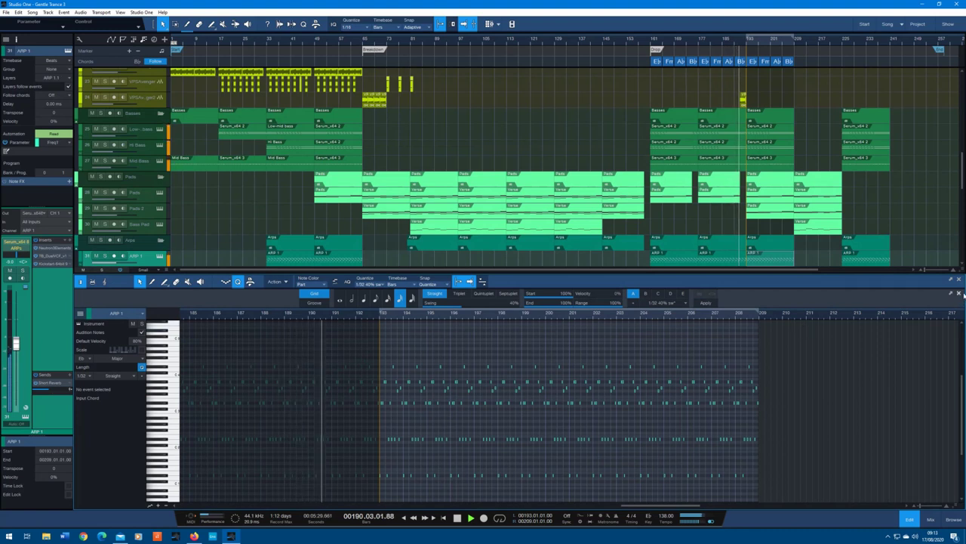
{"action": "left_click", "coordinate": [959, 293]}
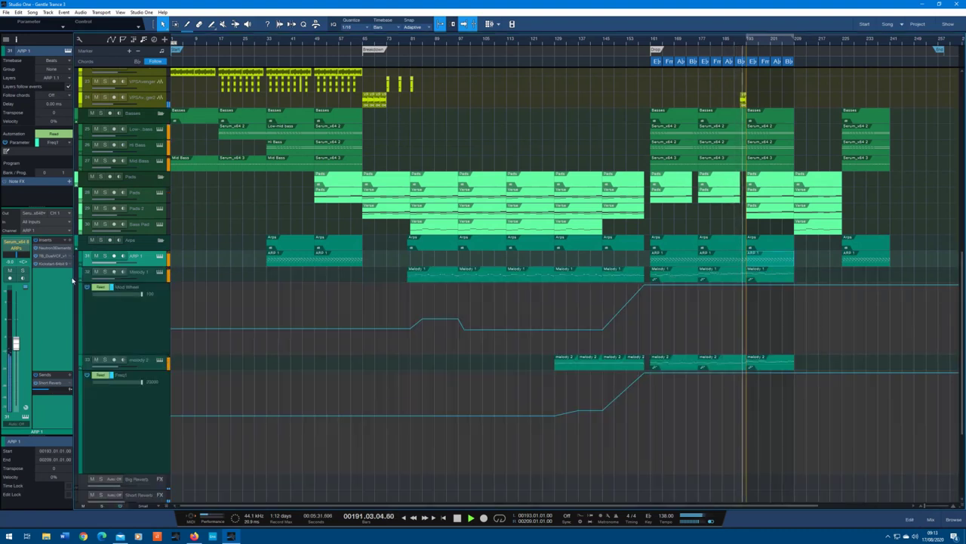
{"action": "left_click", "coordinate": [85, 287]}
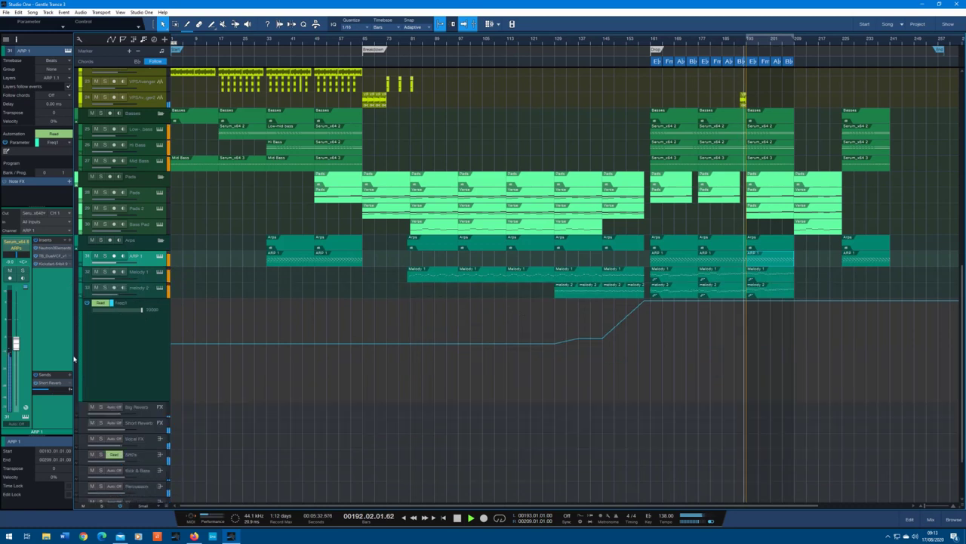
{"action": "left_click", "coordinate": [81, 300]}
Step: Show the mixer and open the main channel's Pro EQ and SSLComp Stereo inserts side by side
{"action": "key", "text": "F3"}
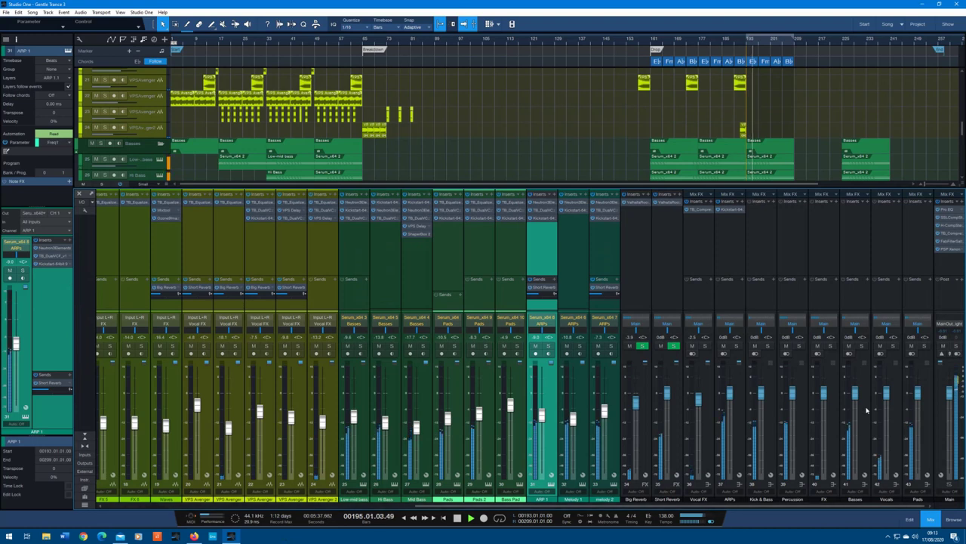
{"action": "left_click", "coordinate": [948, 212]}
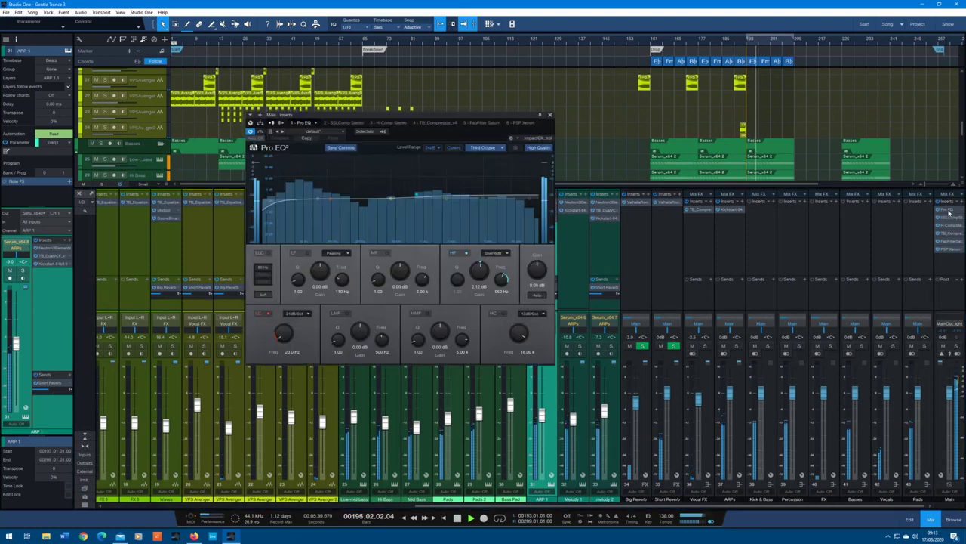
{"action": "left_click_drag", "start_coordinate": [539, 116], "coordinate": [266, 53]}
{"action": "left_click", "coordinate": [956, 219]}
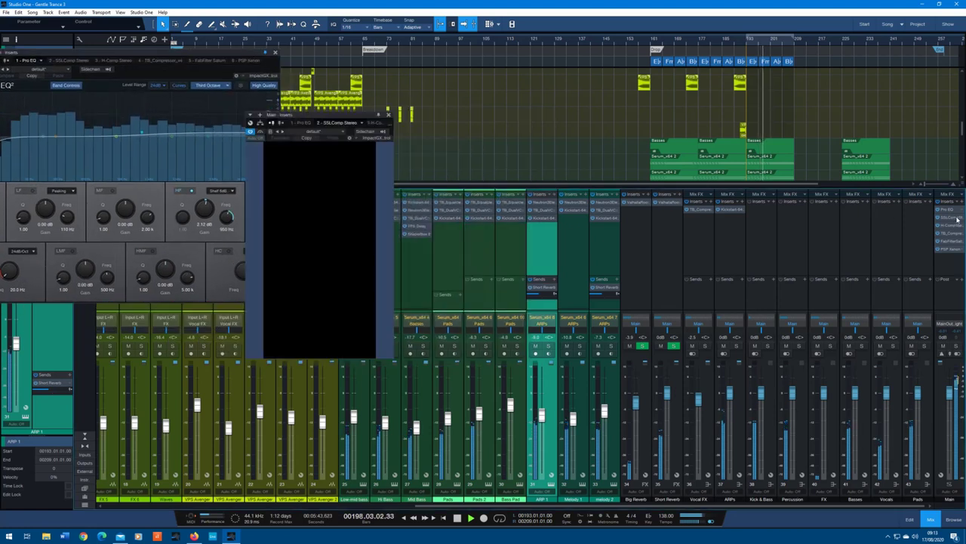
{"action": "left_click_drag", "start_coordinate": [355, 119], "coordinate": [391, 57]}
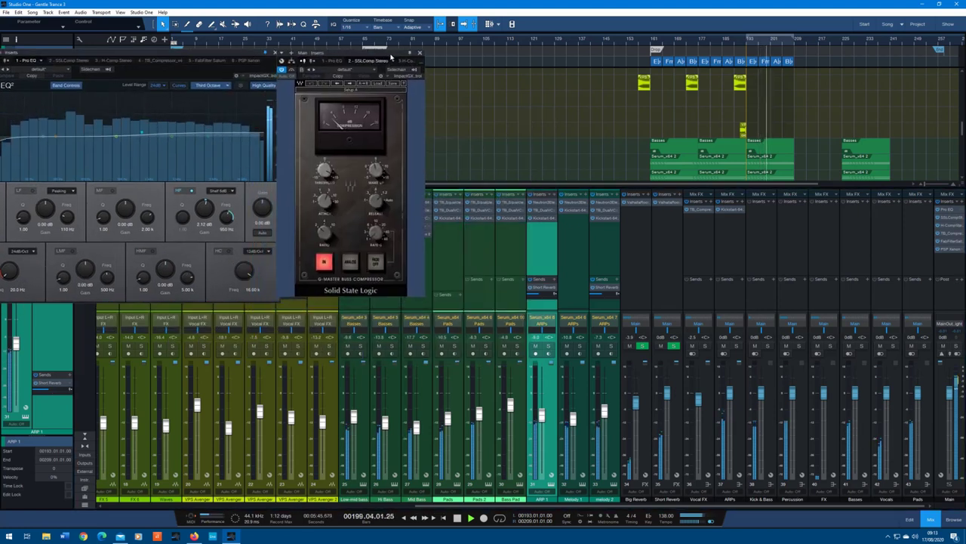
Step: View the H-Comp Stereo insert on the main channel and close its window
{"action": "left_click", "coordinate": [955, 225]}
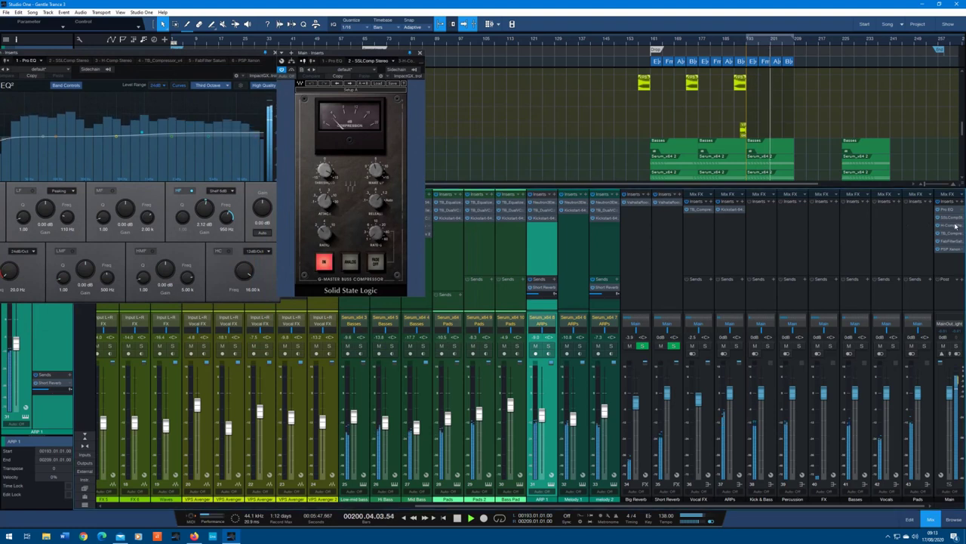
{"action": "left_click_drag", "start_coordinate": [486, 166], "coordinate": [573, 49]}
{"action": "left_click", "coordinate": [667, 42]}
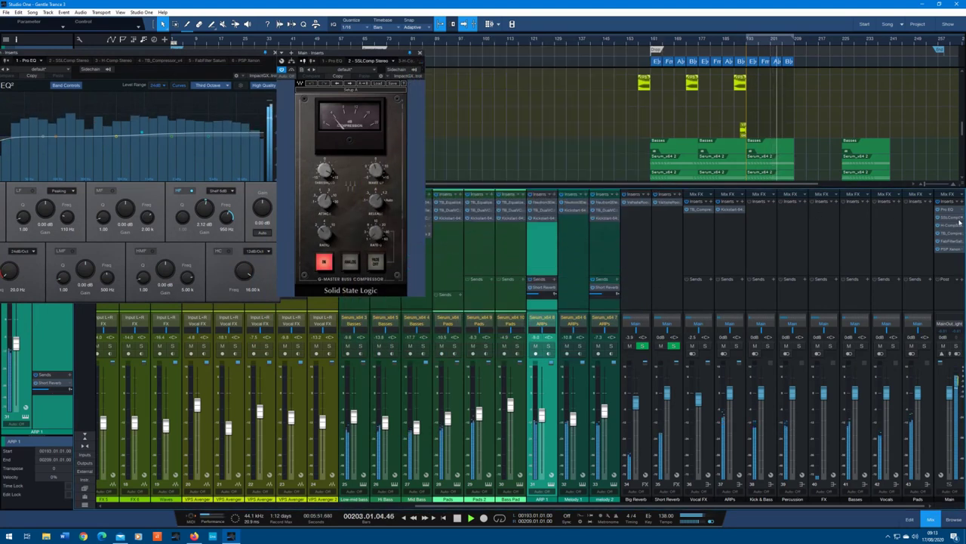
Step: Open the main channel's TB_Compressor_v4 and FabFilter Saturn inserts and place their windows clear of the others
{"action": "left_click", "coordinate": [956, 236]}
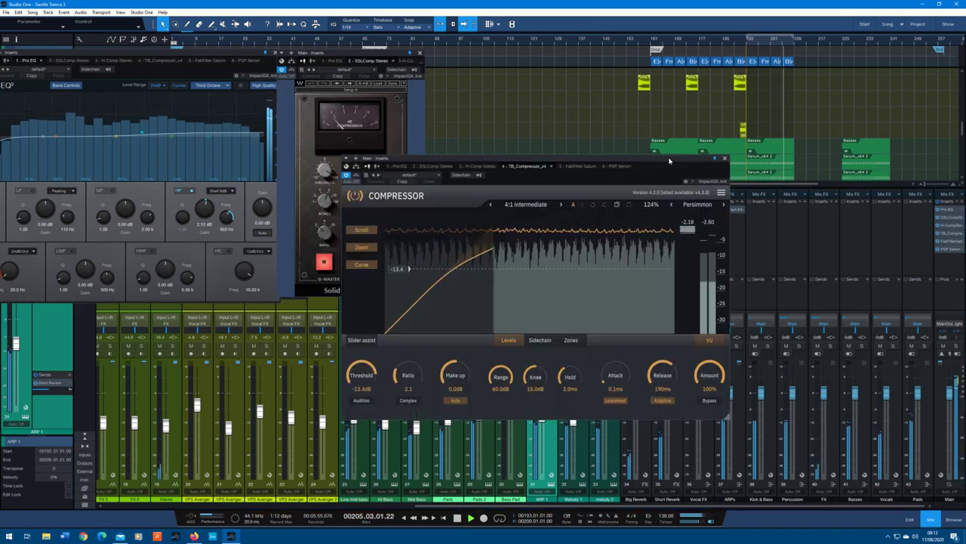
{"action": "left_click_drag", "start_coordinate": [668, 159], "coordinate": [765, 23]}
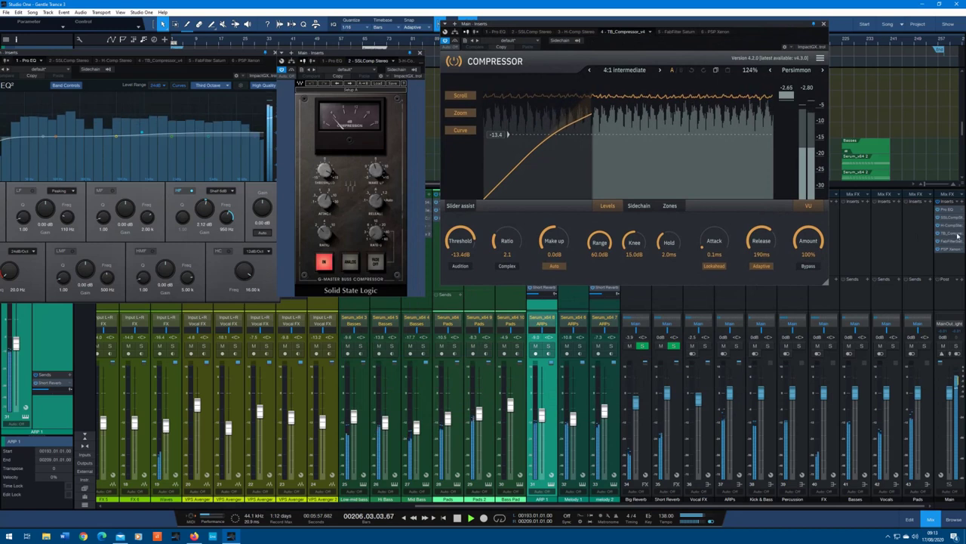
{"action": "left_click", "coordinate": [960, 244]}
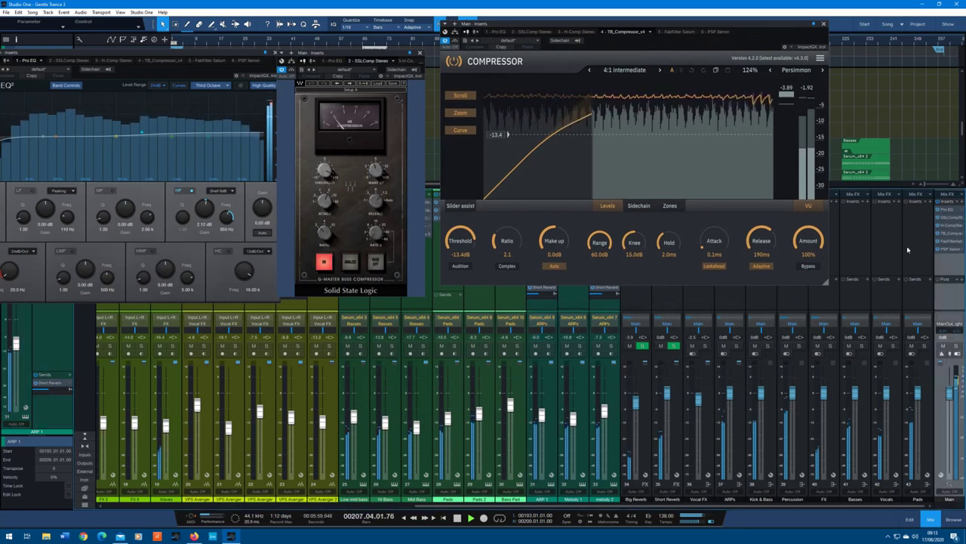
{"action": "left_click", "coordinate": [950, 240]}
{"action": "left_click_drag", "start_coordinate": [498, 117], "coordinate": [306, 320]}
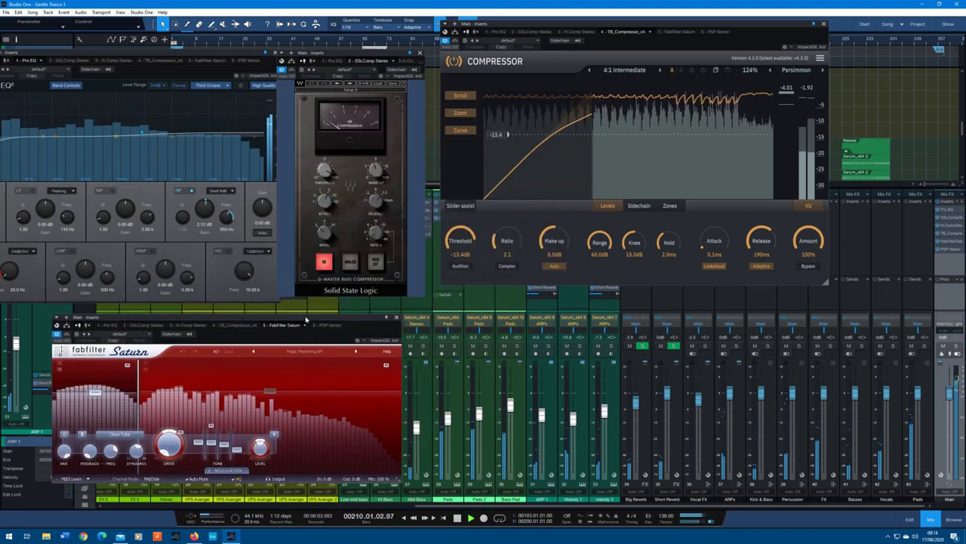
Step: Open the main channel's PSP Xenon and H-Comp Stereo inserts and arrange them in one row with FabFilter Saturn
{"action": "left_click", "coordinate": [950, 253]}
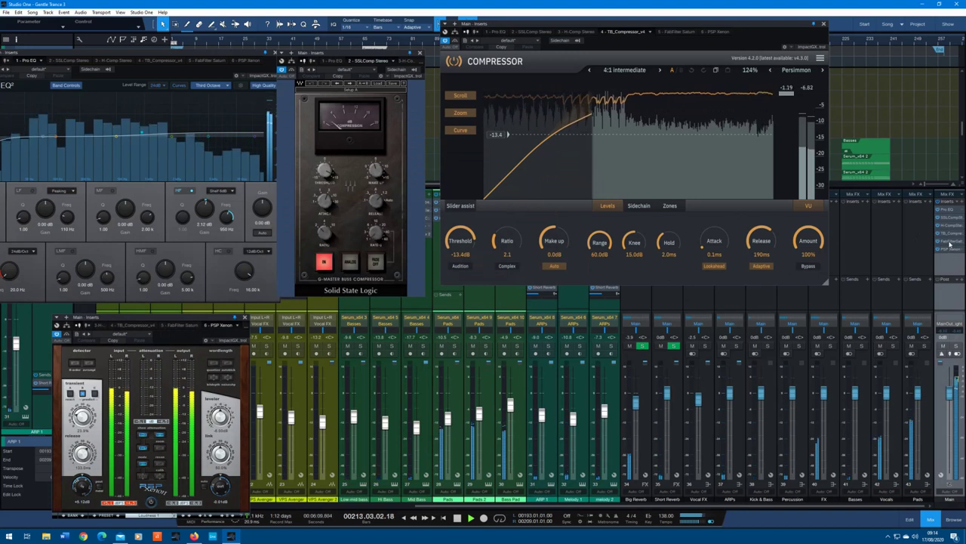
{"action": "left_click", "coordinate": [949, 241]}
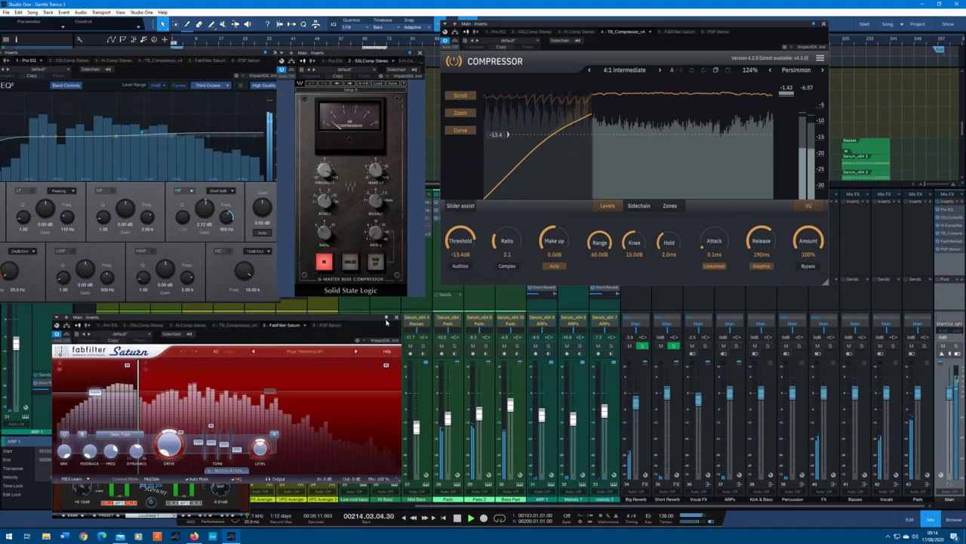
{"action": "left_click_drag", "start_coordinate": [342, 319], "coordinate": [550, 319]}
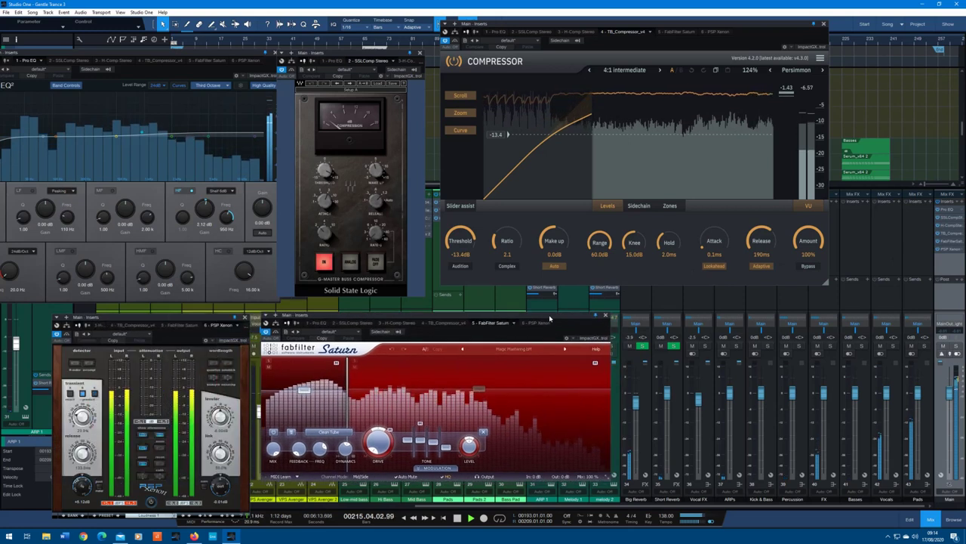
{"action": "left_click", "coordinate": [949, 222]}
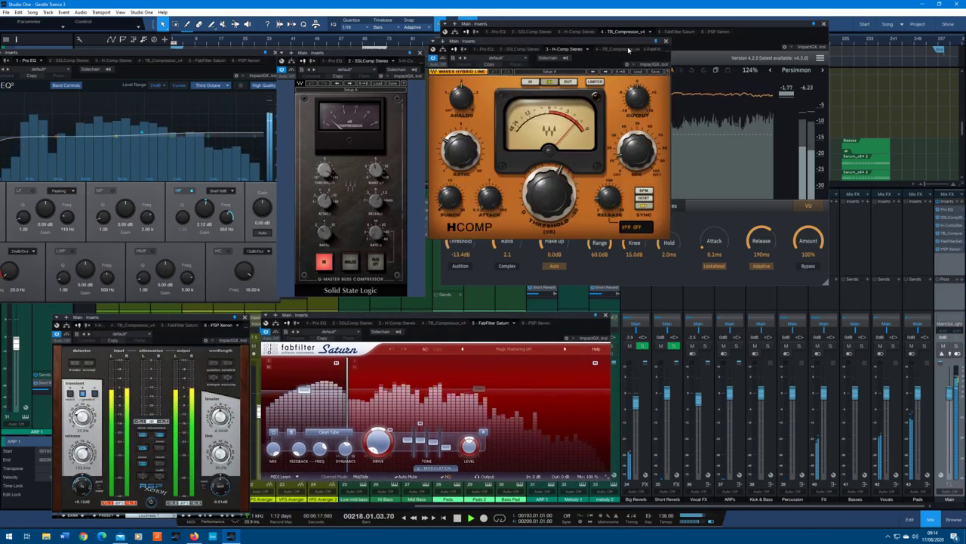
{"action": "left_click_drag", "start_coordinate": [610, 46], "coordinate": [816, 305]}
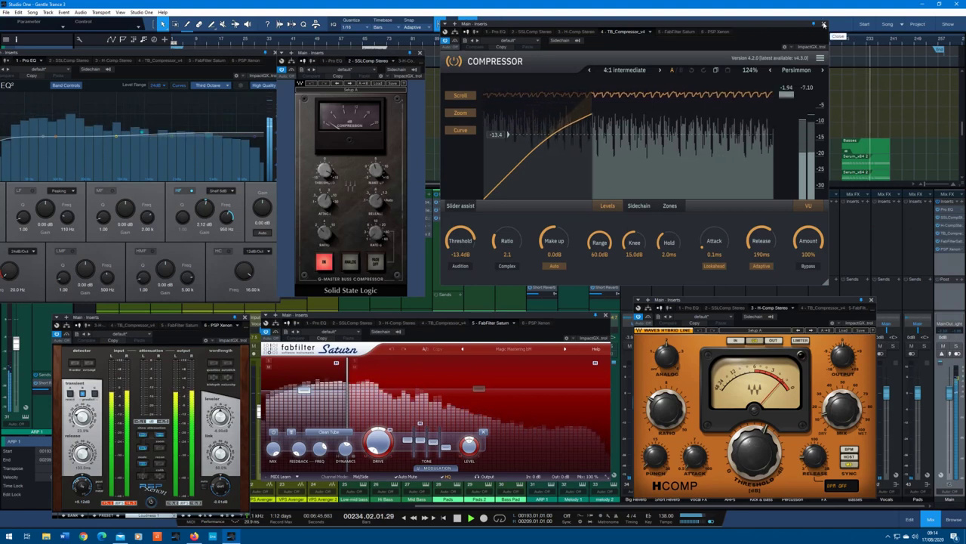
Step: Close all the open insert windows of the main channel and hide the mixer
{"action": "left_click", "coordinate": [825, 24]}
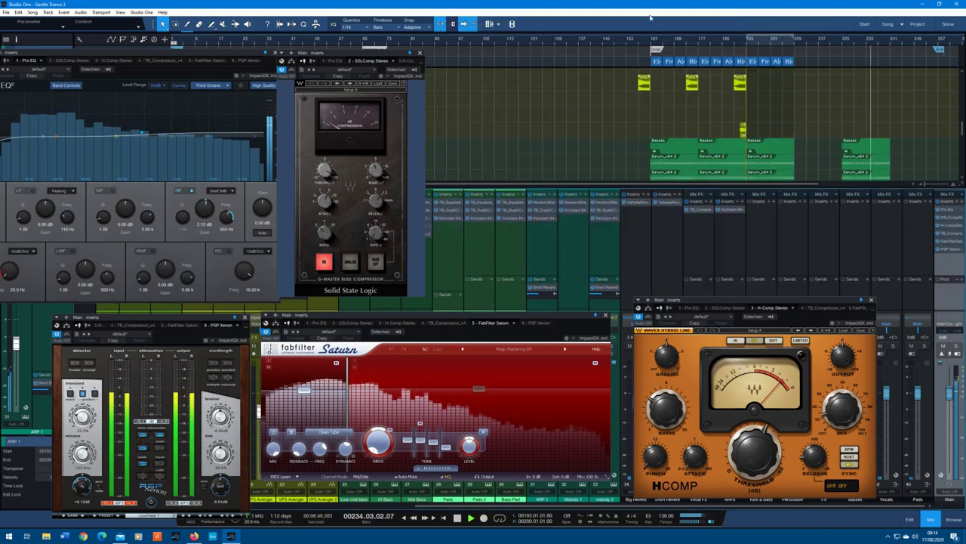
{"action": "left_click", "coordinate": [419, 52]}
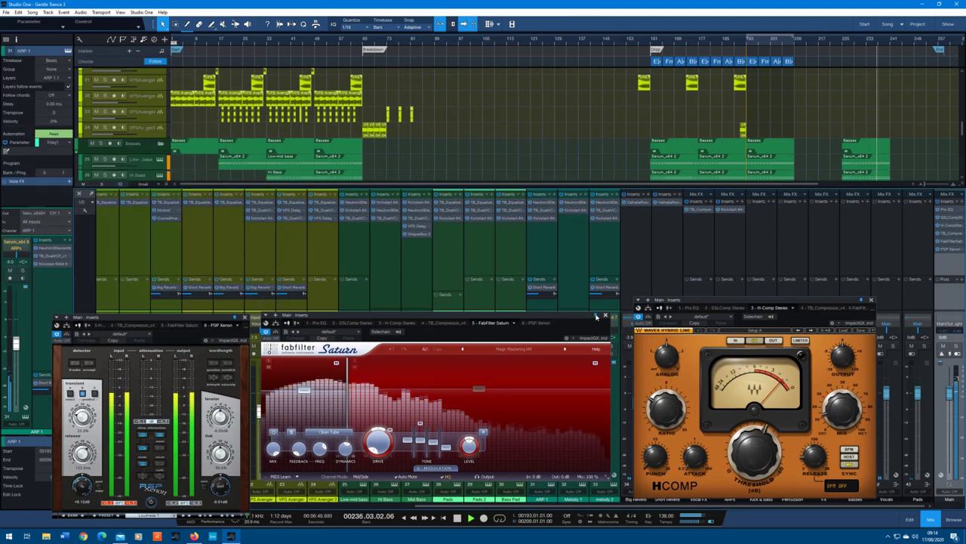
{"action": "left_click", "coordinate": [605, 314]}
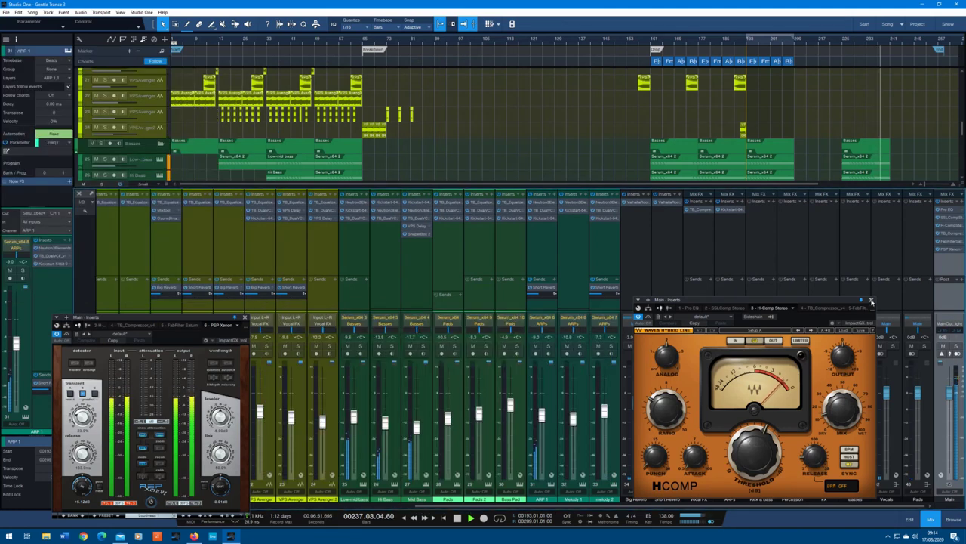
{"action": "left_click", "coordinate": [871, 300]}
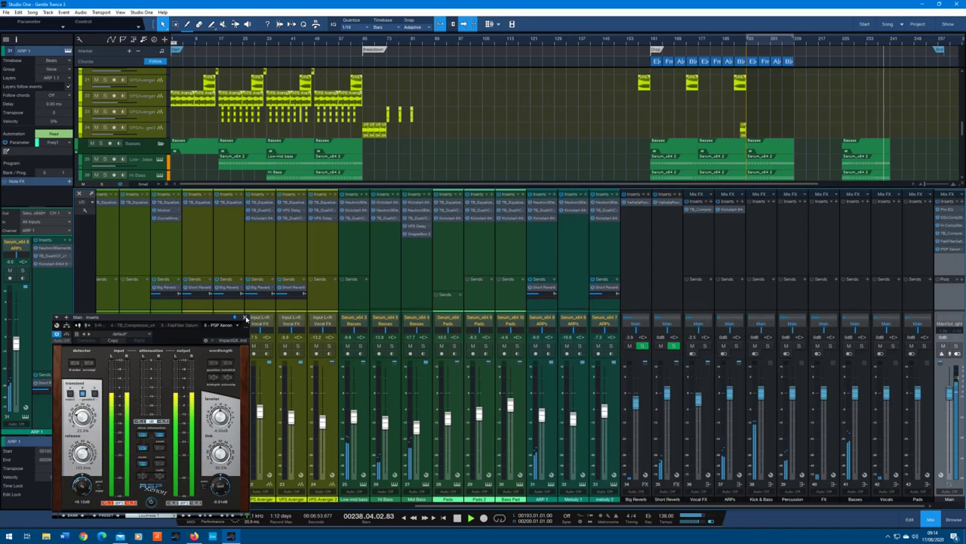
{"action": "left_click", "coordinate": [243, 317]}
{"action": "key", "text": "F3"}
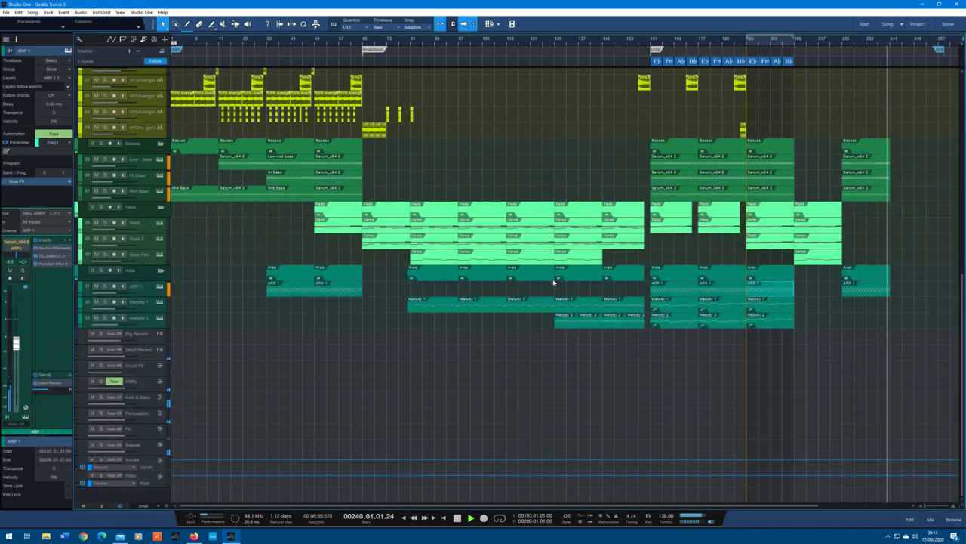
Step: Set the arrangement's track height to Tiny to fit the song's tracks in view, from Kick & Bass downwards
{"action": "left_click", "coordinate": [142, 505]}
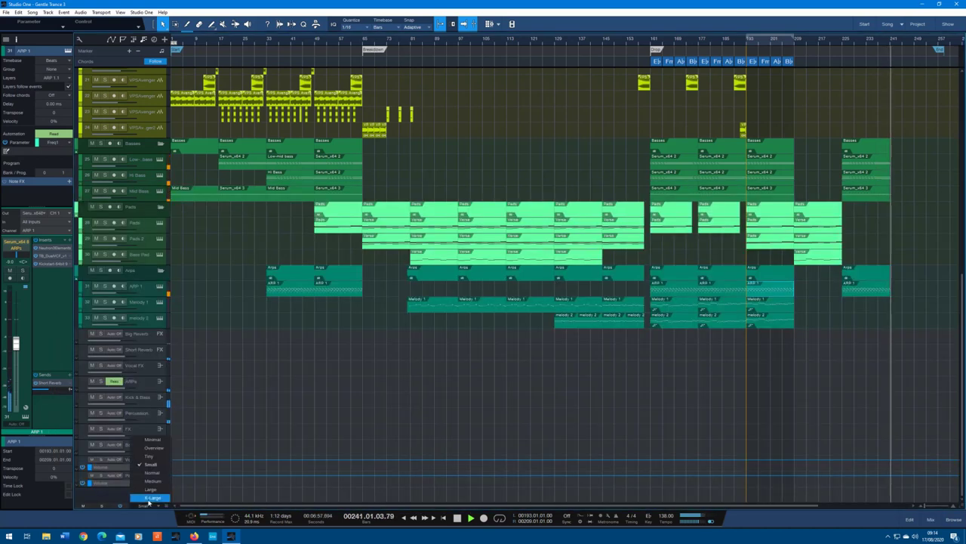
{"action": "left_click", "coordinate": [149, 456]}
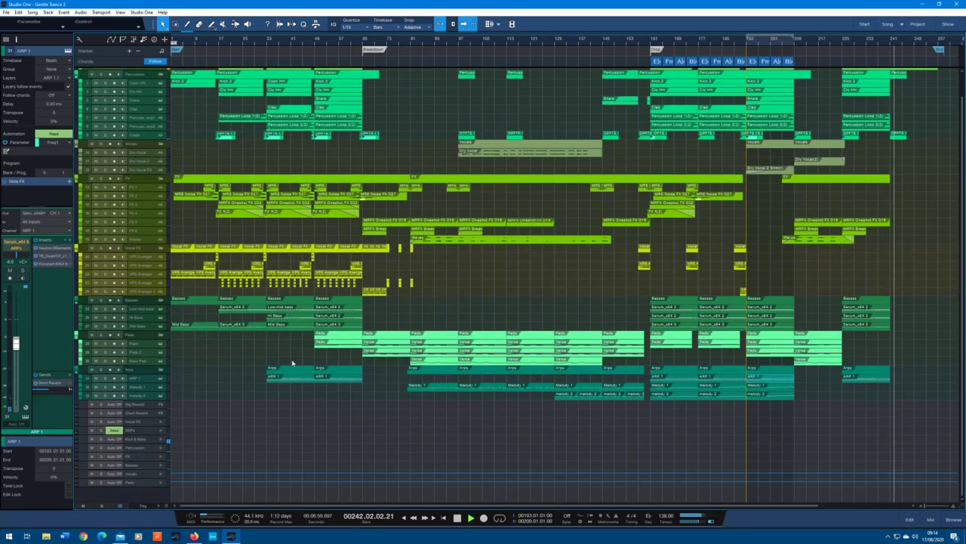
{"action": "right_click", "coordinate": [421, 333]}
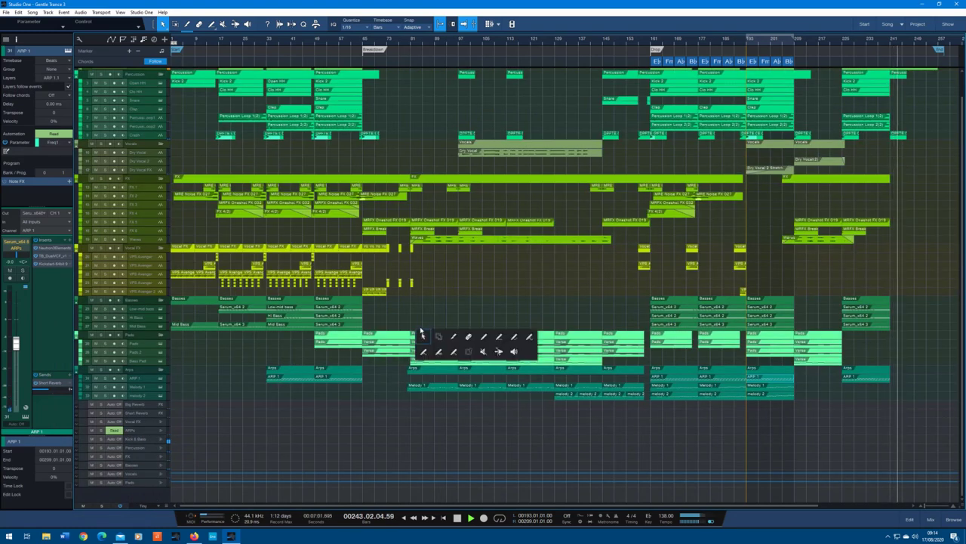
{"action": "scroll", "coordinate": [515, 292], "scroll_direction": "up", "scroll_amount": 2}
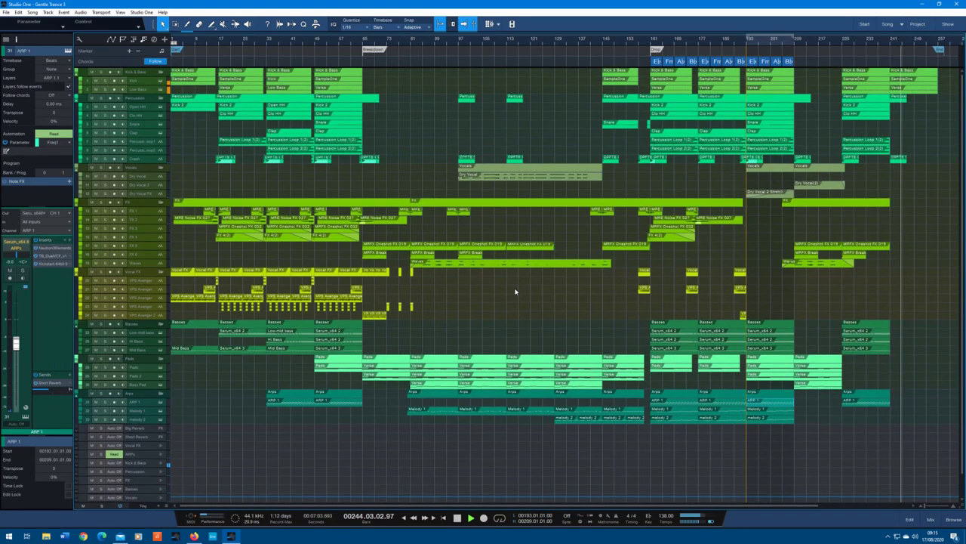